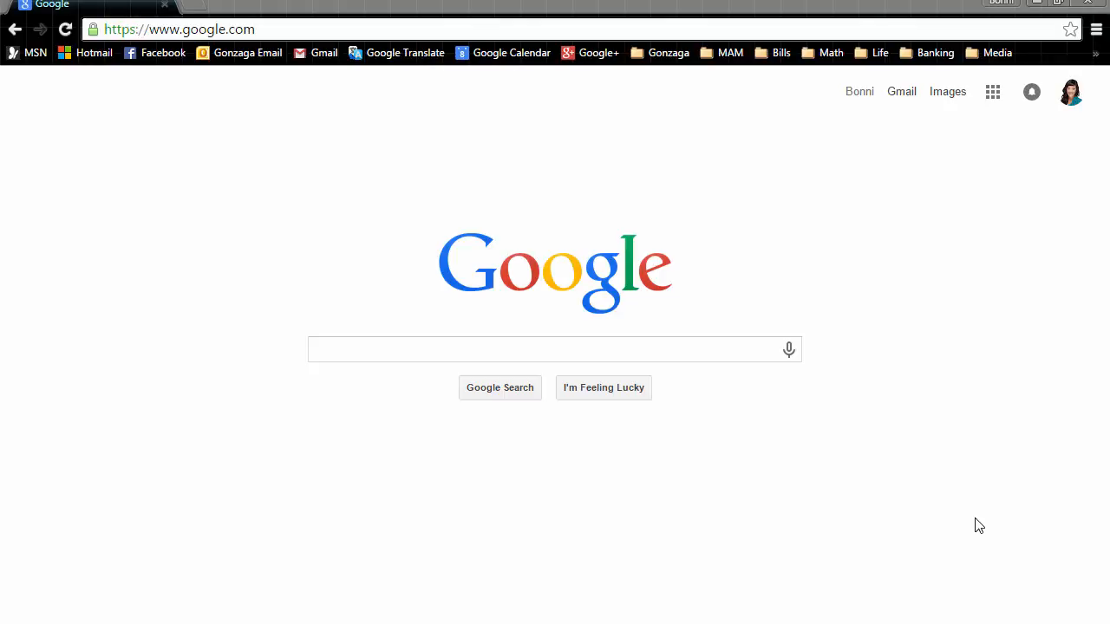
- Search Google for "download android studio" and open the official Download Android Studio and SDK Tools page
click(541, 343)
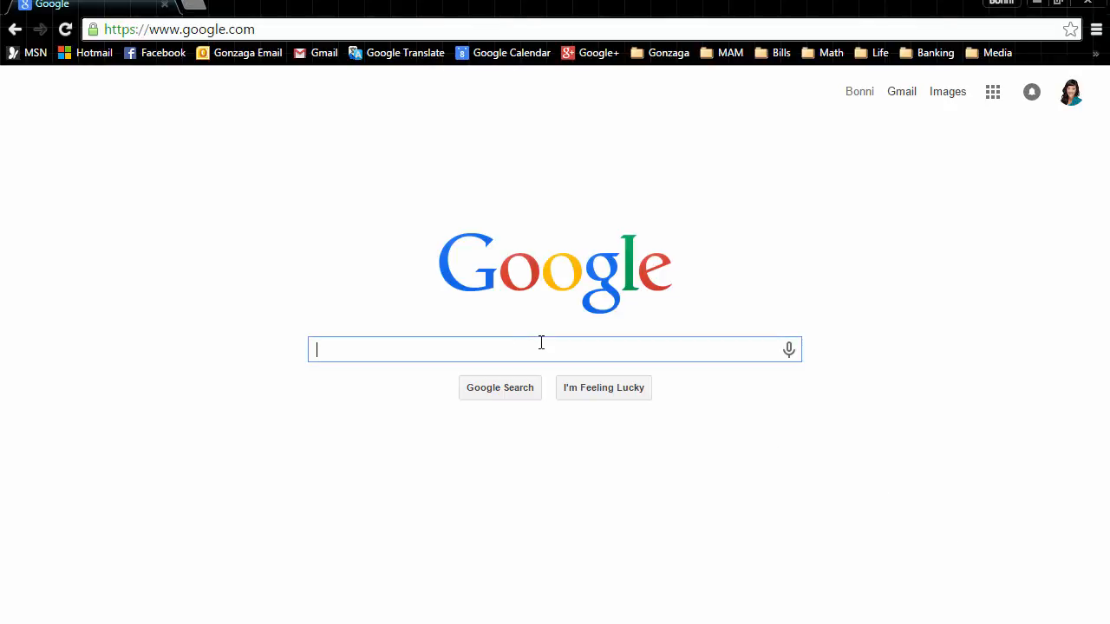
text(download)
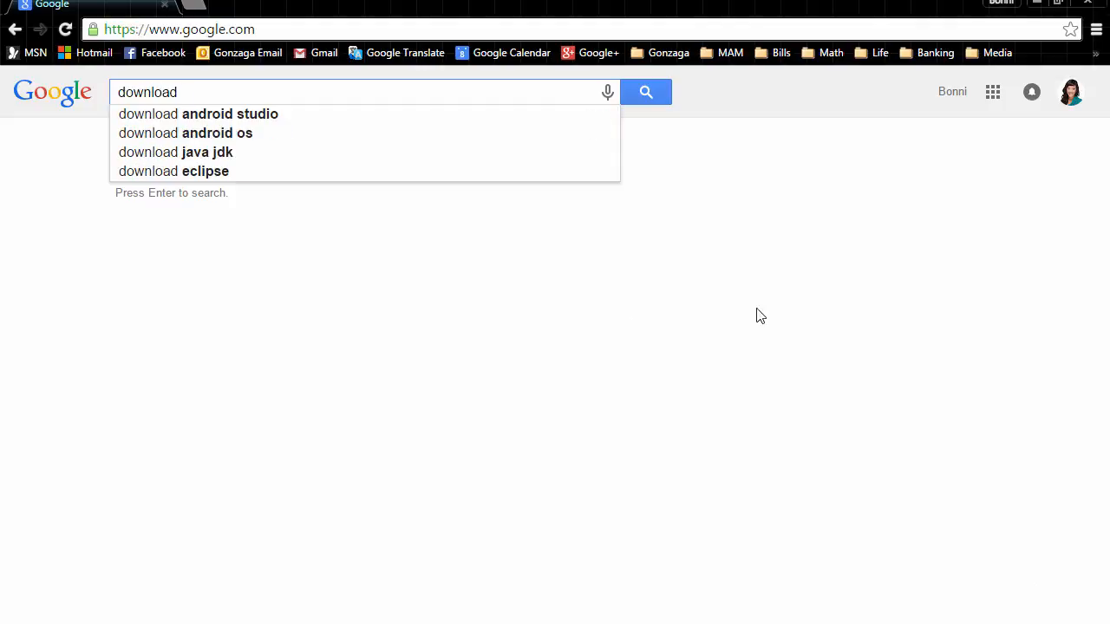
click(308, 118)
scroll(367, 408, down, 3)
scroll(367, 415, up, 3)
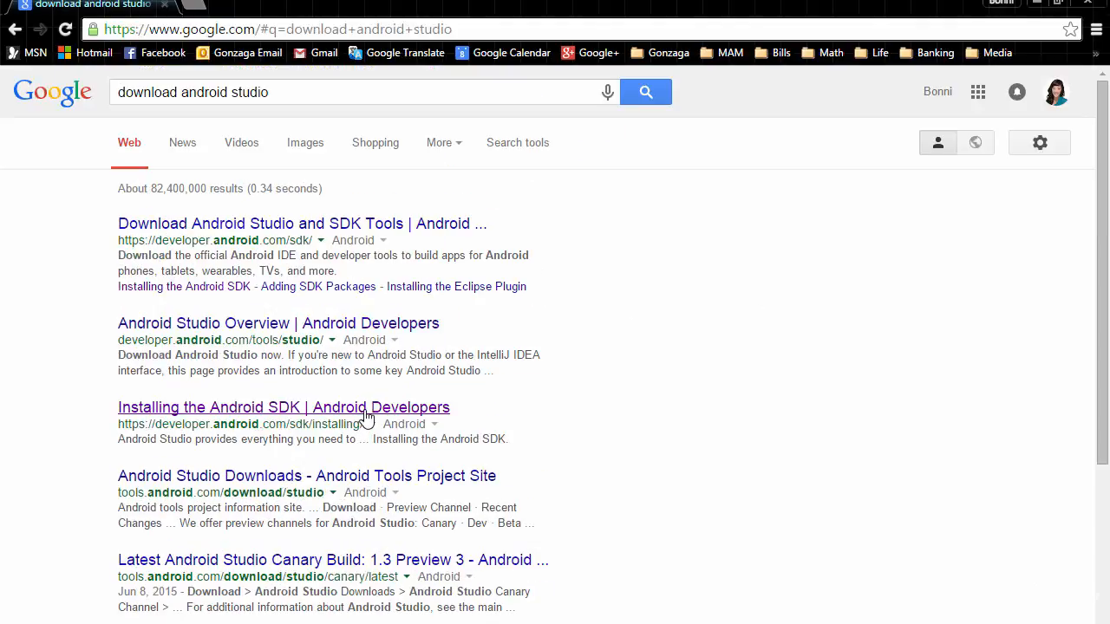
scroll(347, 464, down, 1)
click(297, 54)
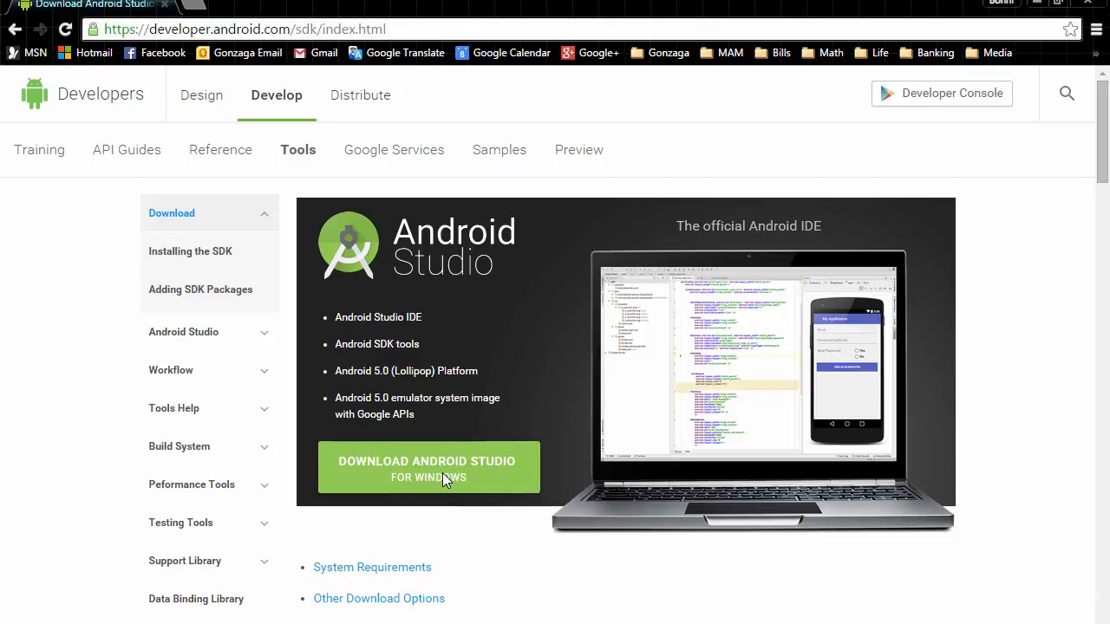
- Request Android Studio for Windows, agree to the terms and conditions, and download the installer
scroll(477, 550, down, 1)
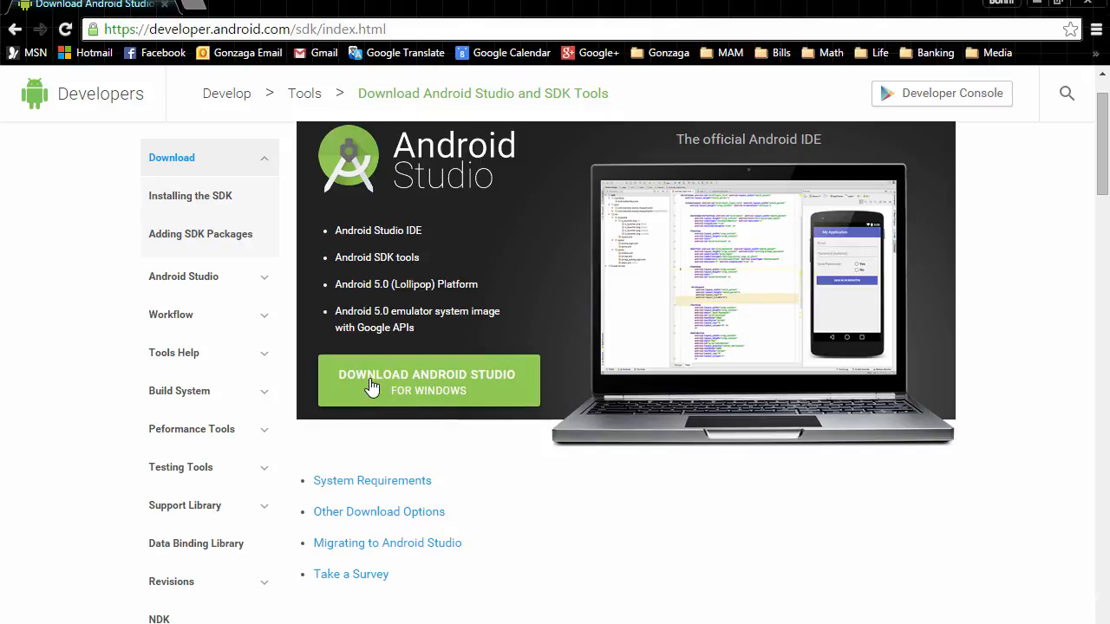
click(421, 378)
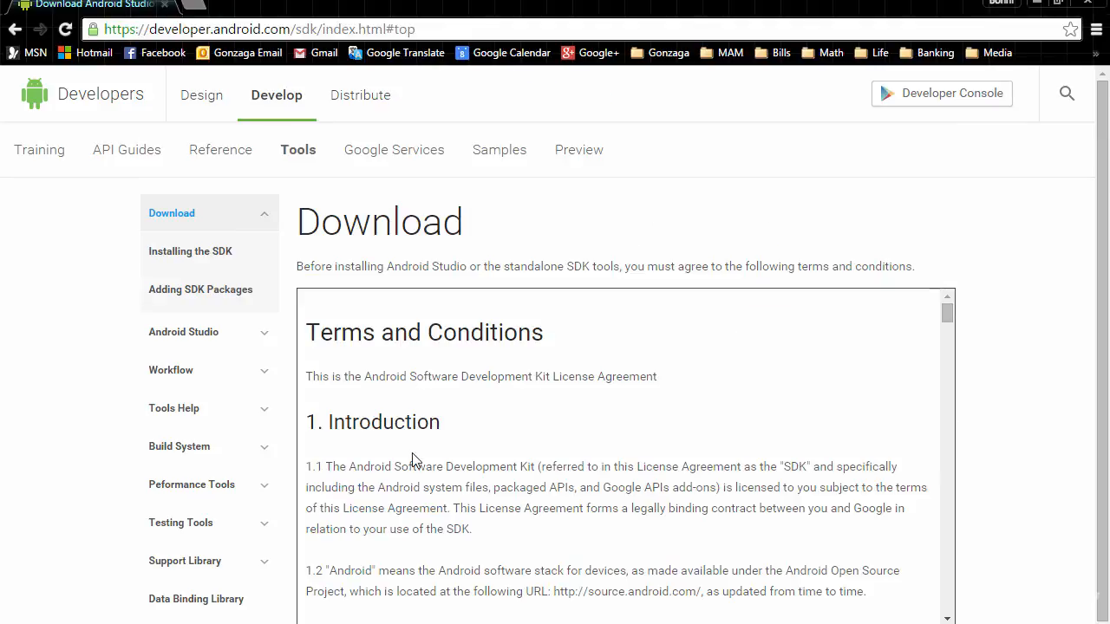
scroll(434, 484, down, 1)
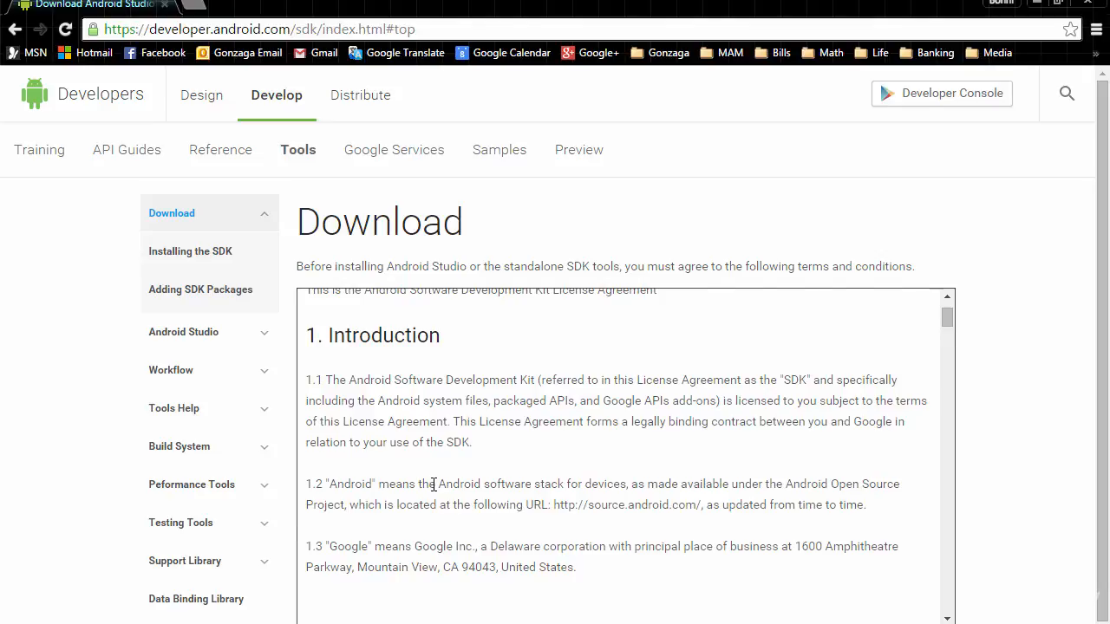
scroll(433, 484, down, 1)
scroll(998, 354, down, 2)
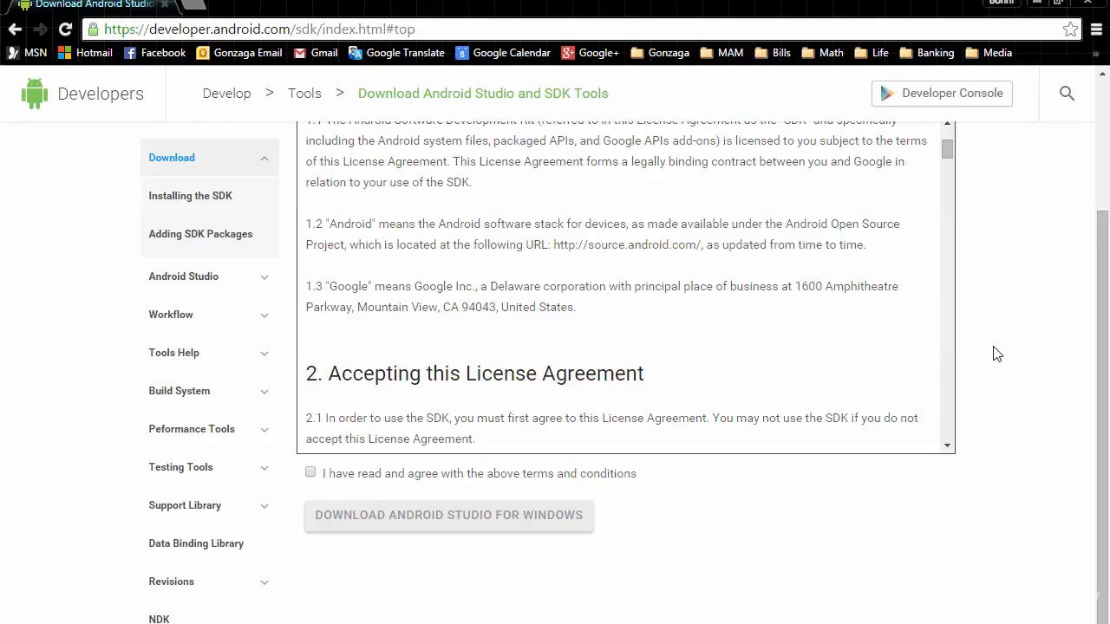
scroll(522, 324, up, 2)
scroll(522, 325, down, 6)
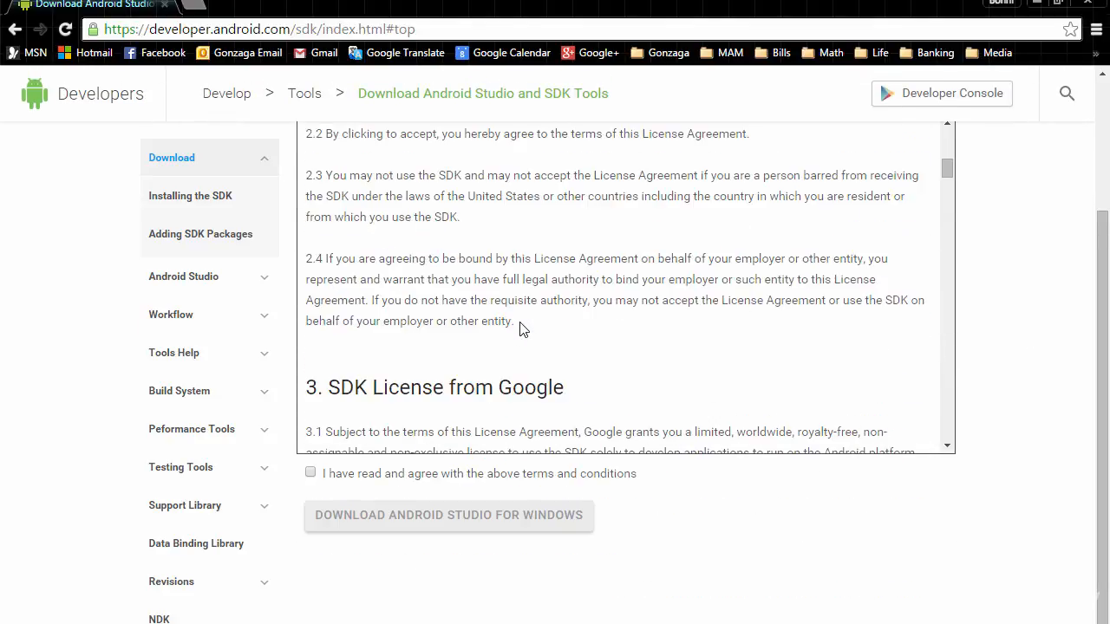
scroll(522, 328, down, 8)
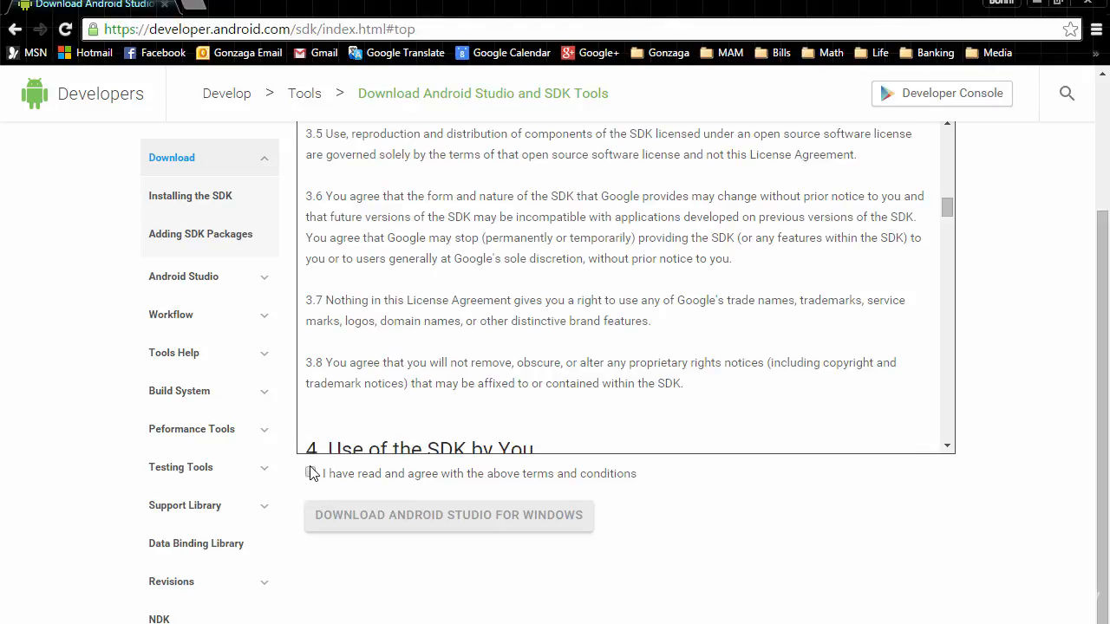
click(310, 474)
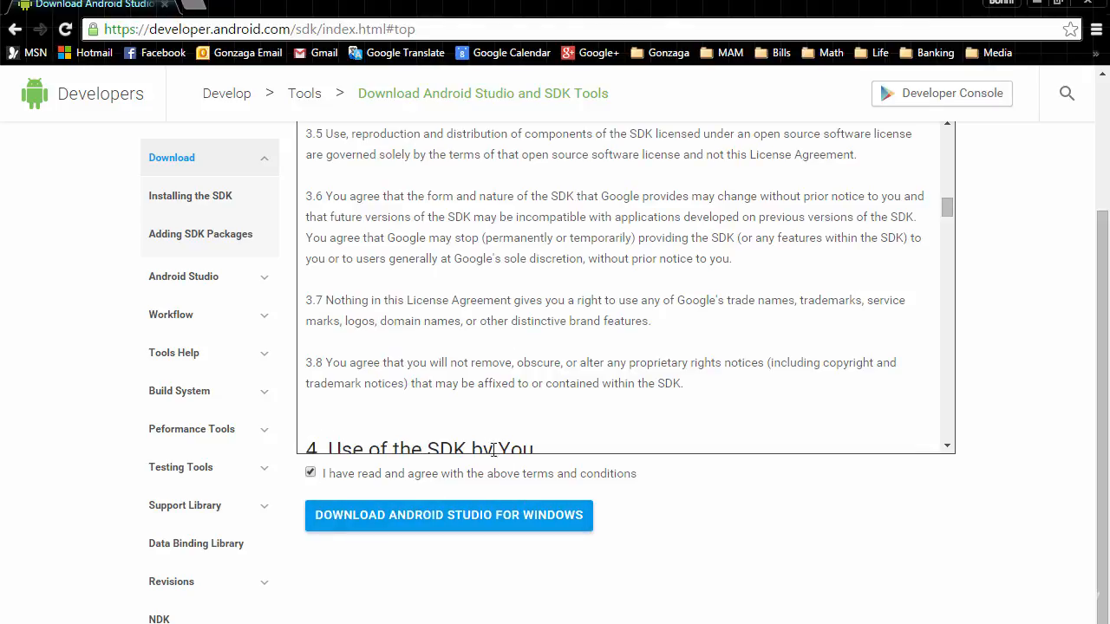
click(442, 520)
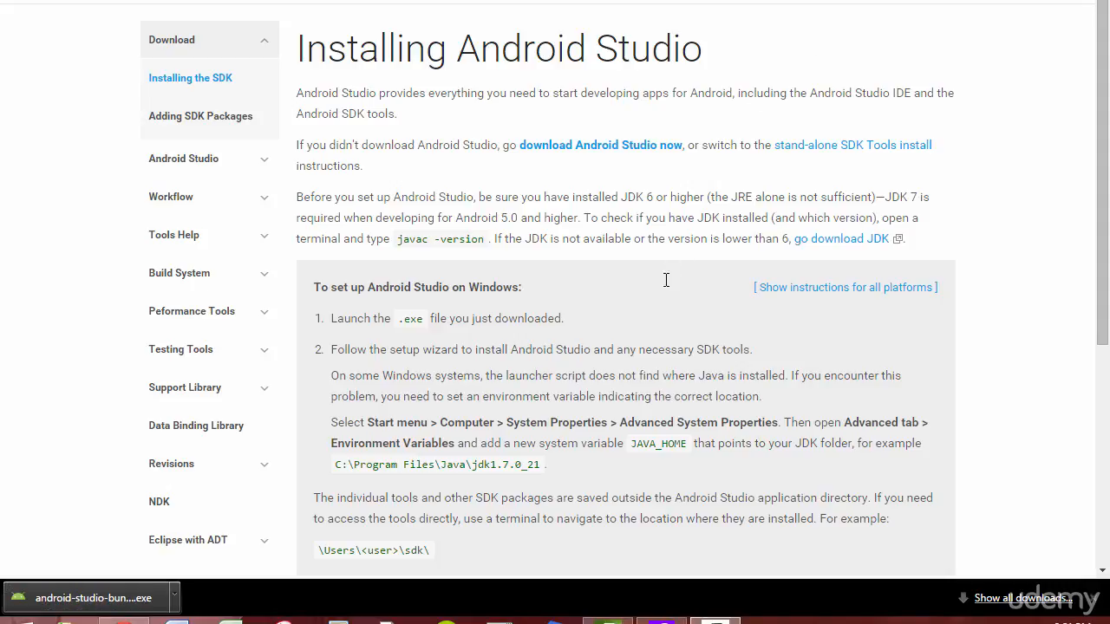
- Launch the downloaded Android Studio installer and continue with Android SDK, Android Virtual Device and Performance (Intel HAXM) all selected
click(119, 604)
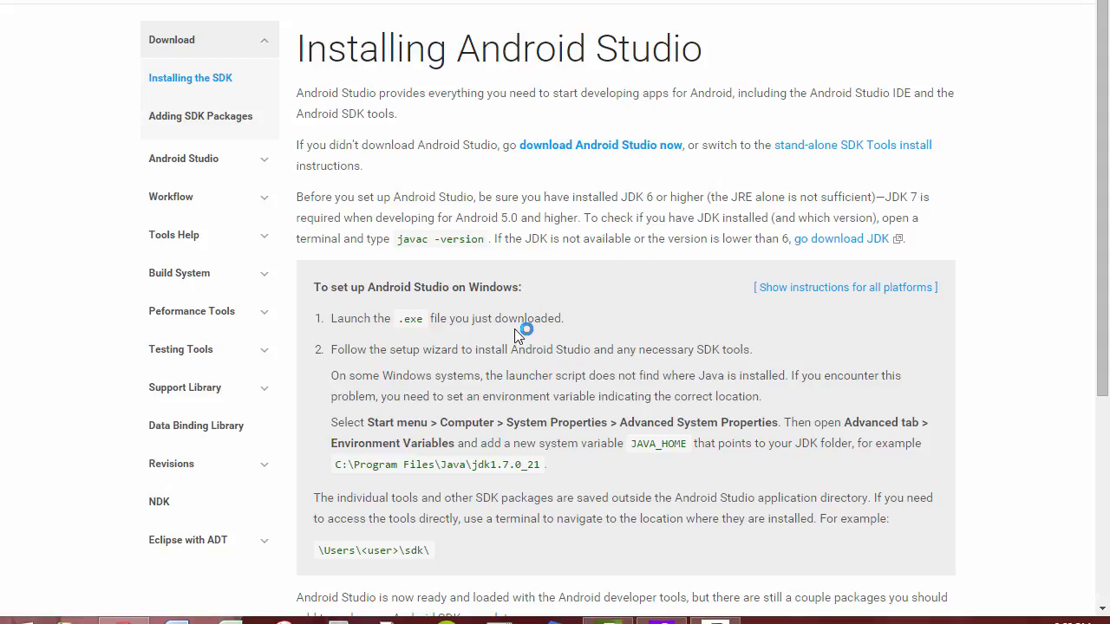
scroll(517, 336, down, 1)
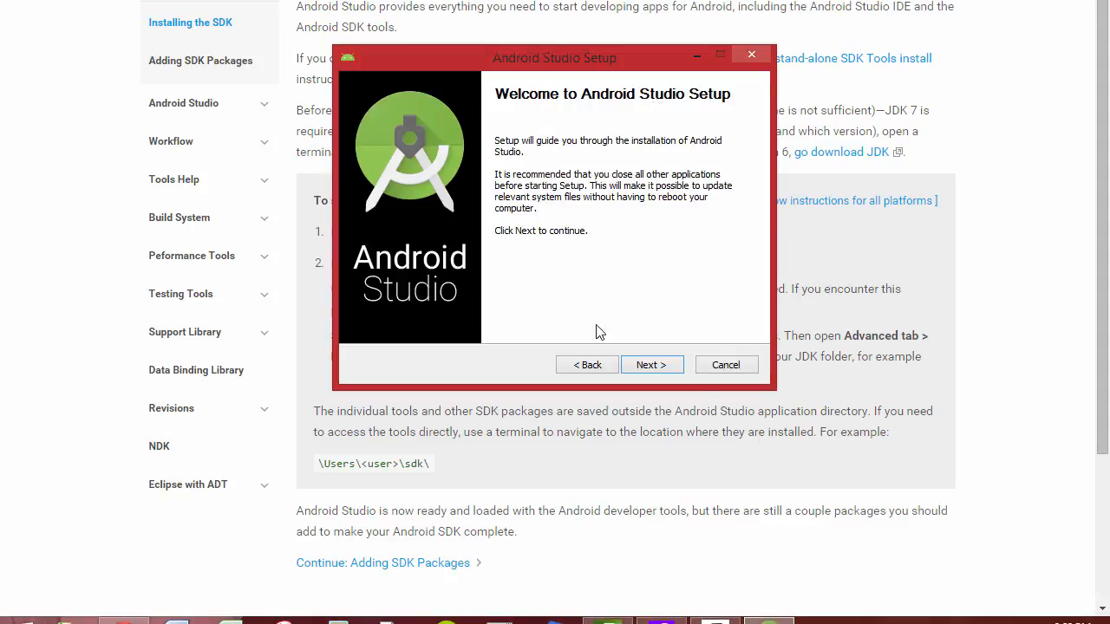
click(658, 365)
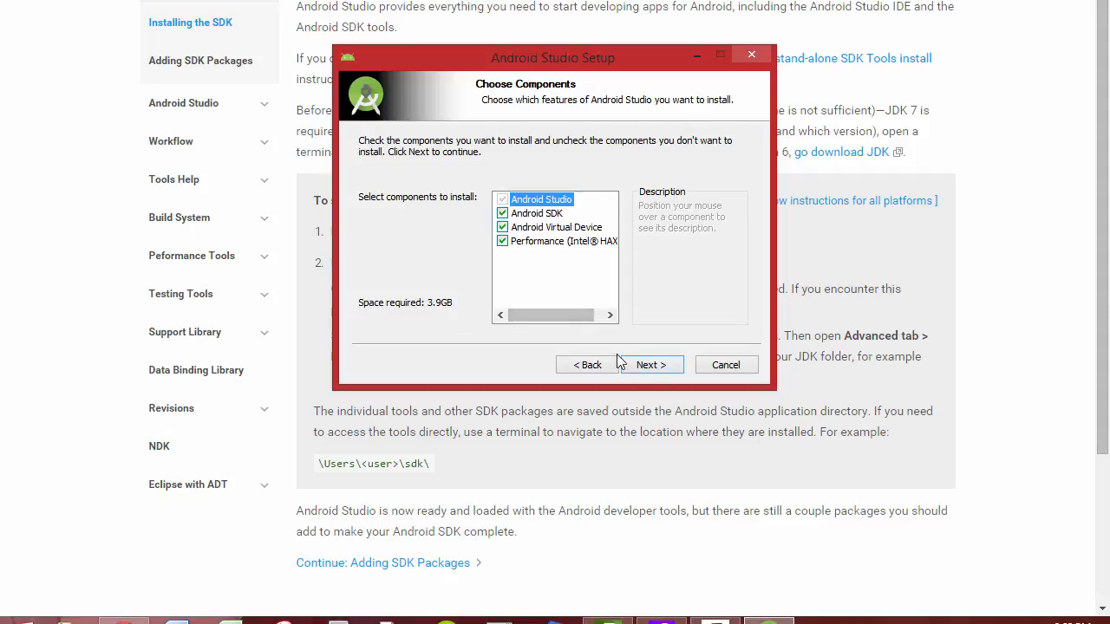
click(642, 367)
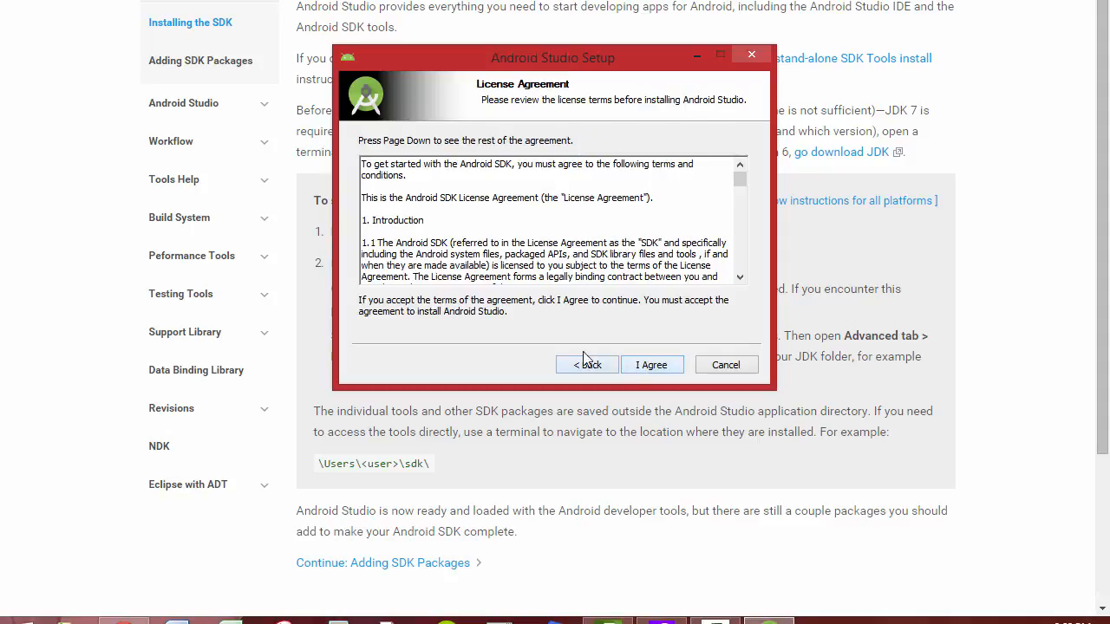
- Accept both license agreements, install with the default locations, recommended 512 MB emulator RAM and Android Studio shortcut folder, and finish with Start Android Studio enabled
click(653, 365)
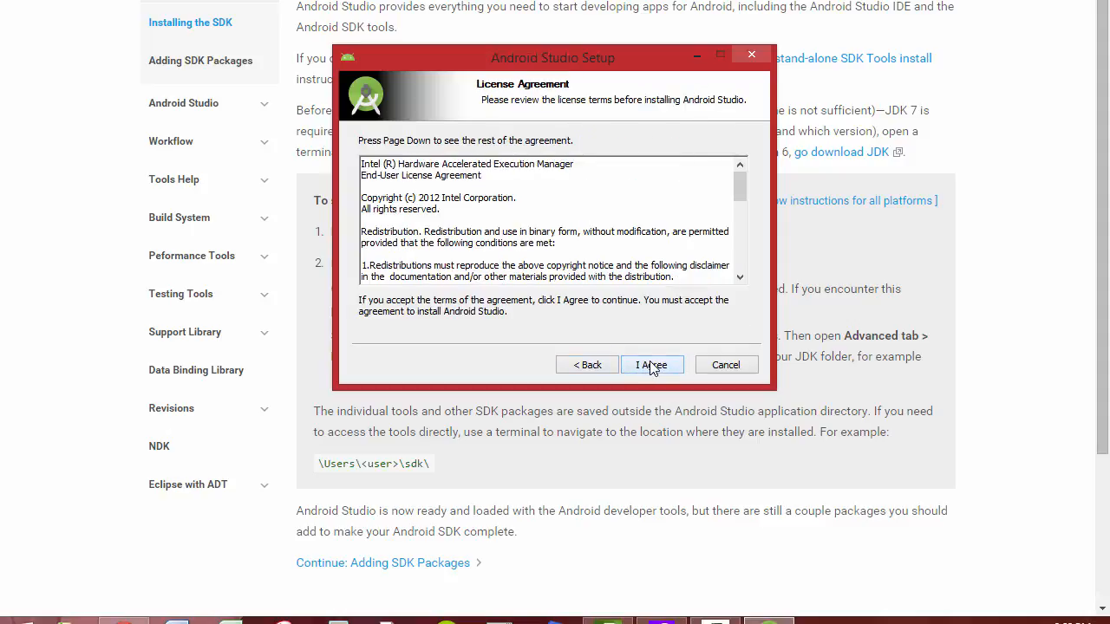
click(652, 365)
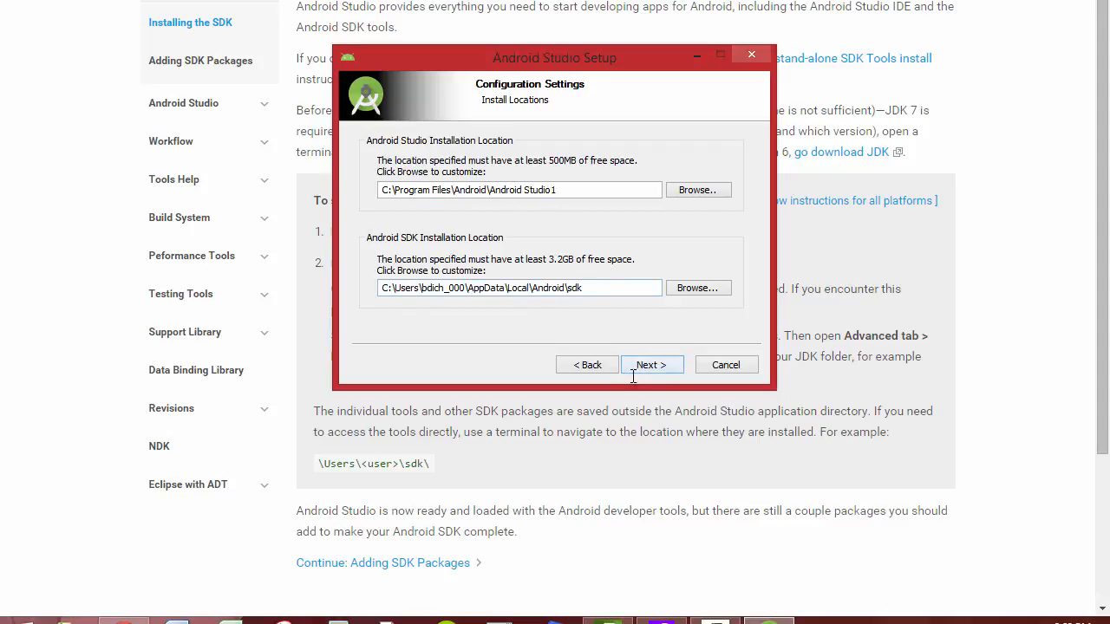
click(660, 359)
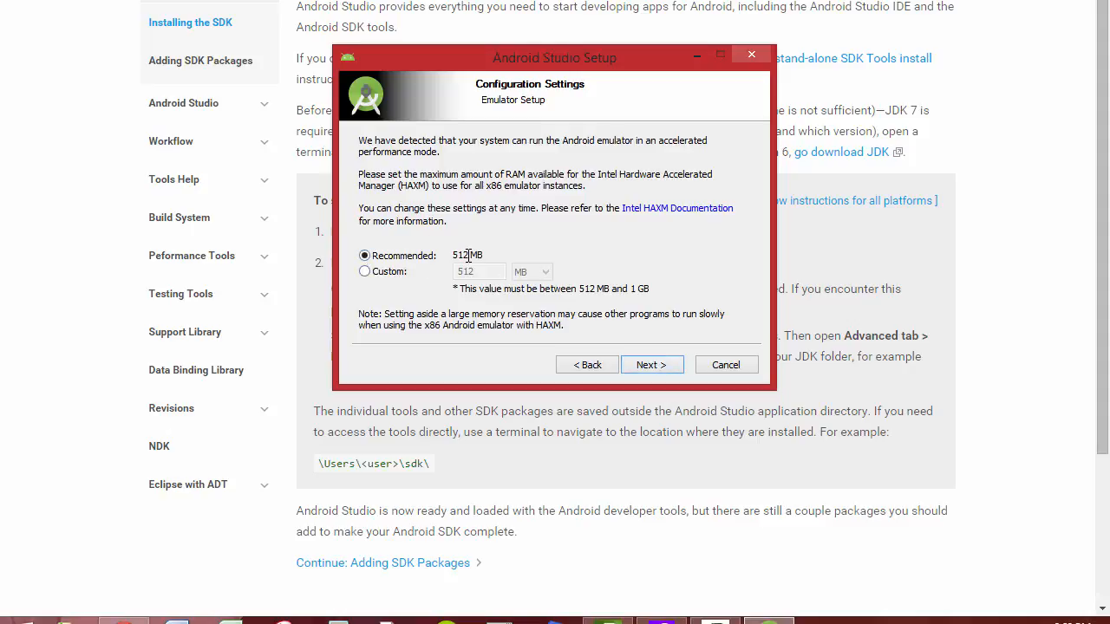
click(653, 362)
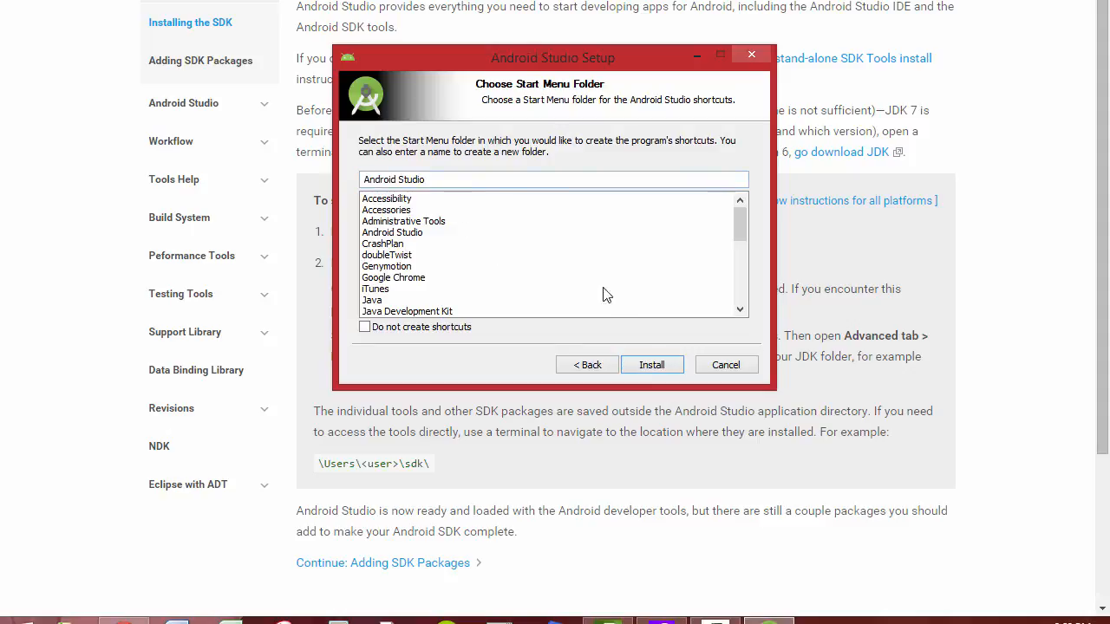
click(661, 370)
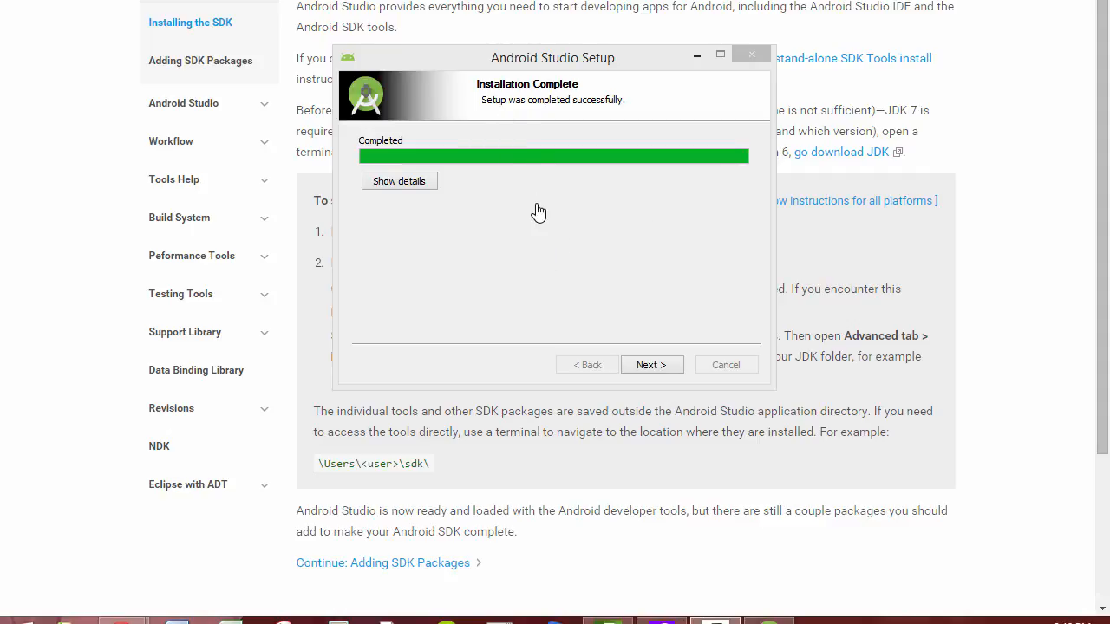
click(650, 365)
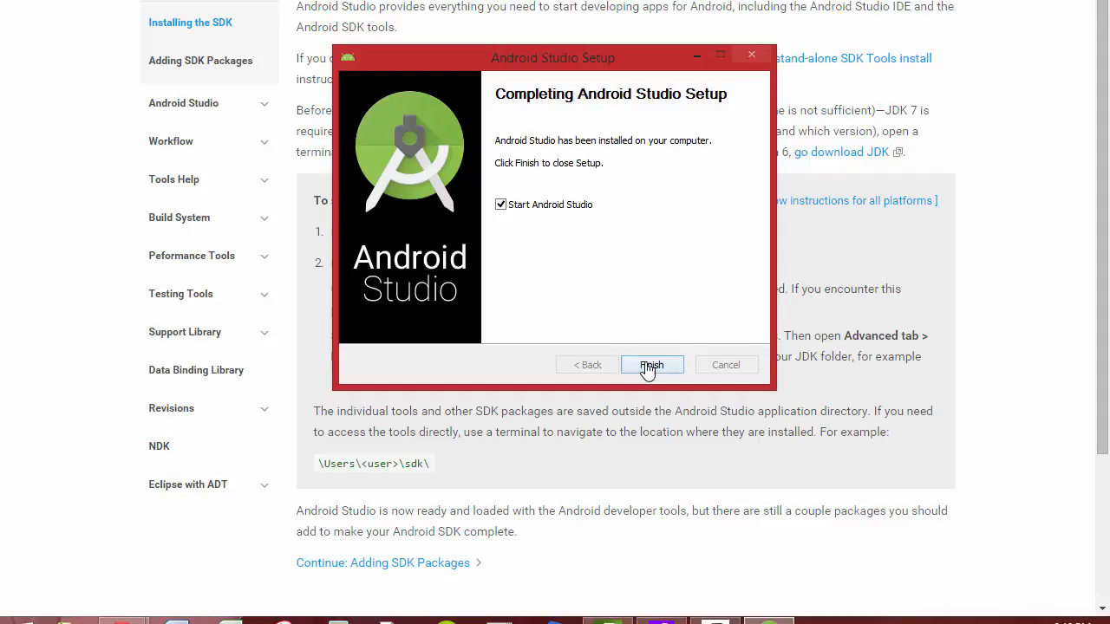
click(657, 371)
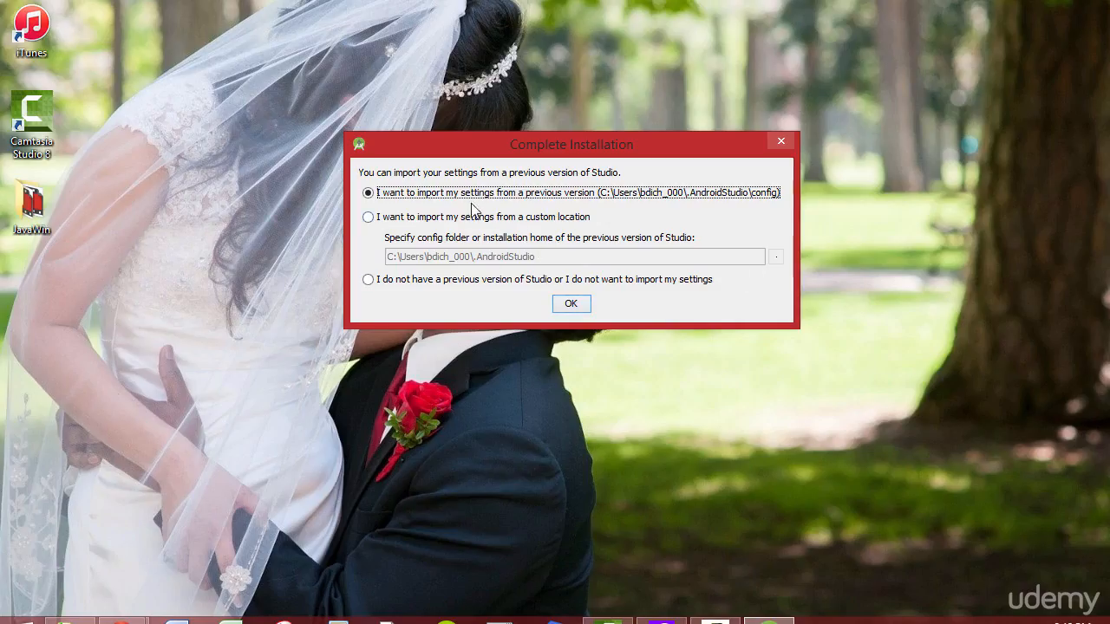
- Complete the installation without importing previous settings, and allow Android Studio through Windows Firewall on public networks
drag(620, 147, 622, 156)
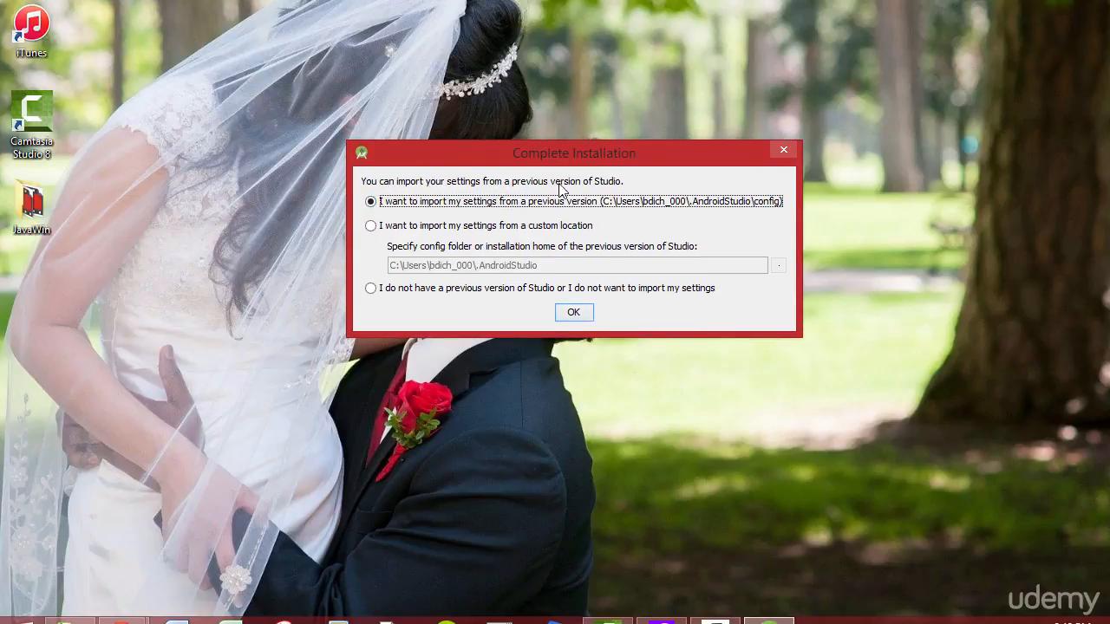
click(374, 289)
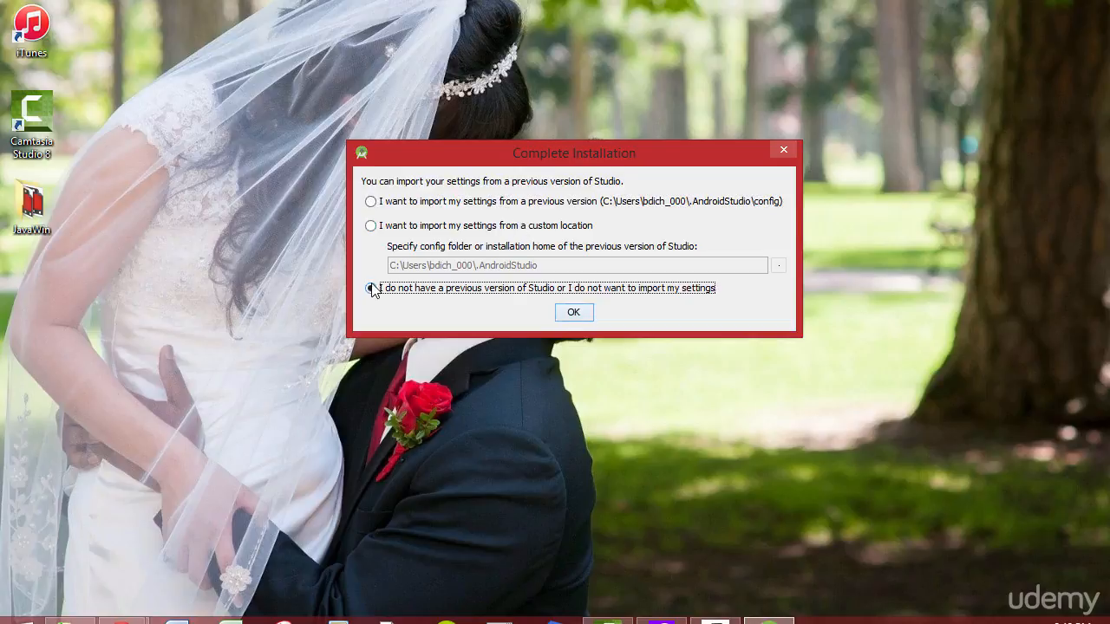
click(573, 313)
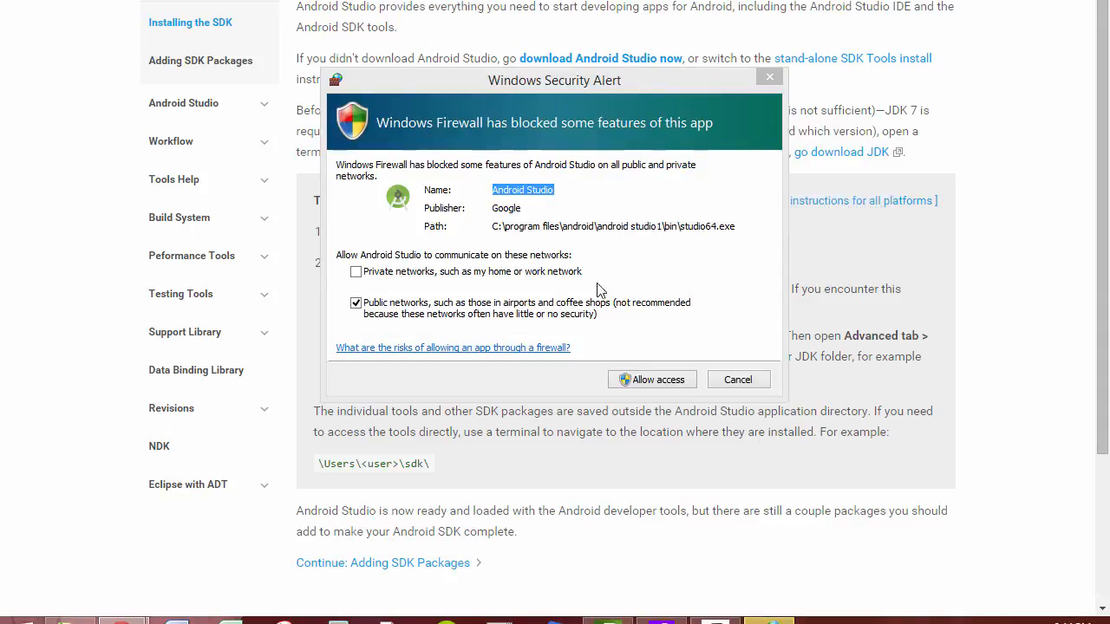
click(650, 387)
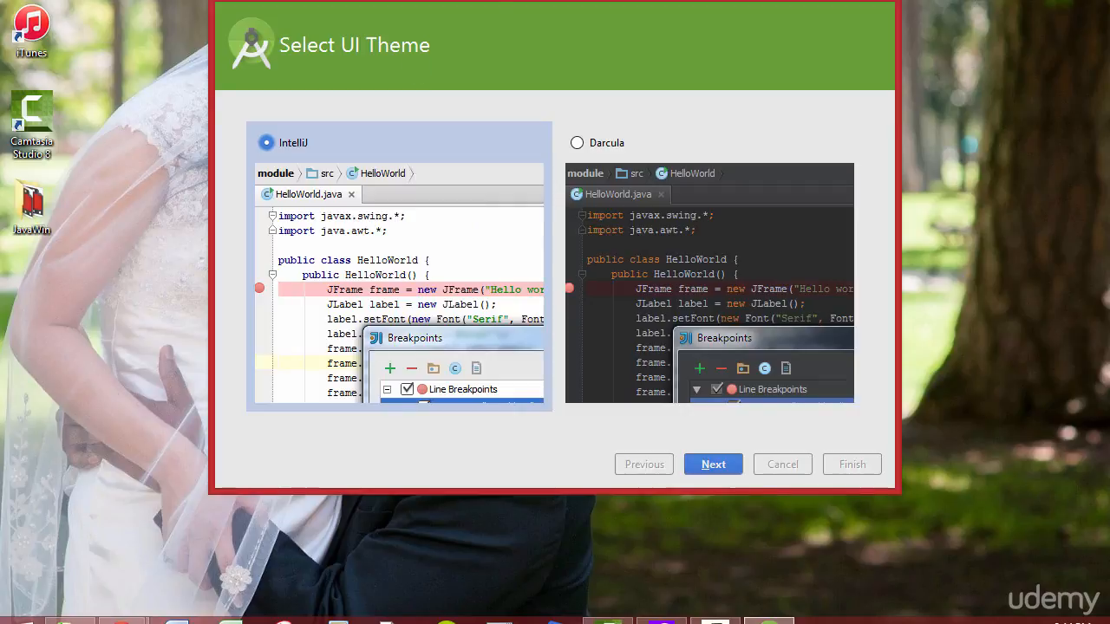
- Compare the IntelliJ and Darcula UI themes in the setup wizard and continue with Darcula
drag(512, 1, 484, 0)
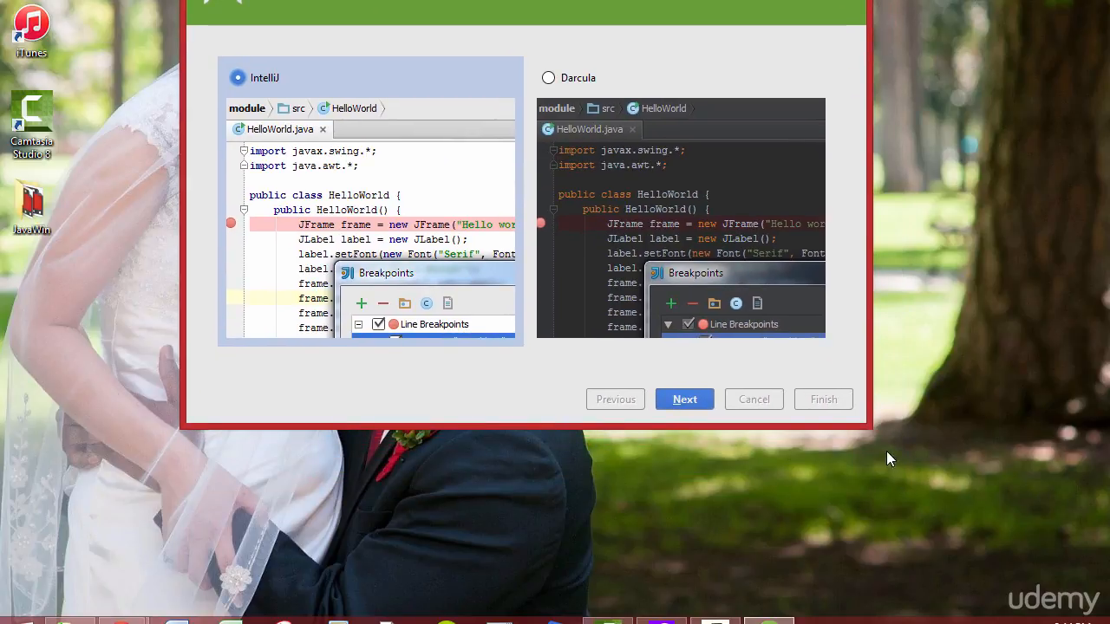
drag(871, 427, 890, 450)
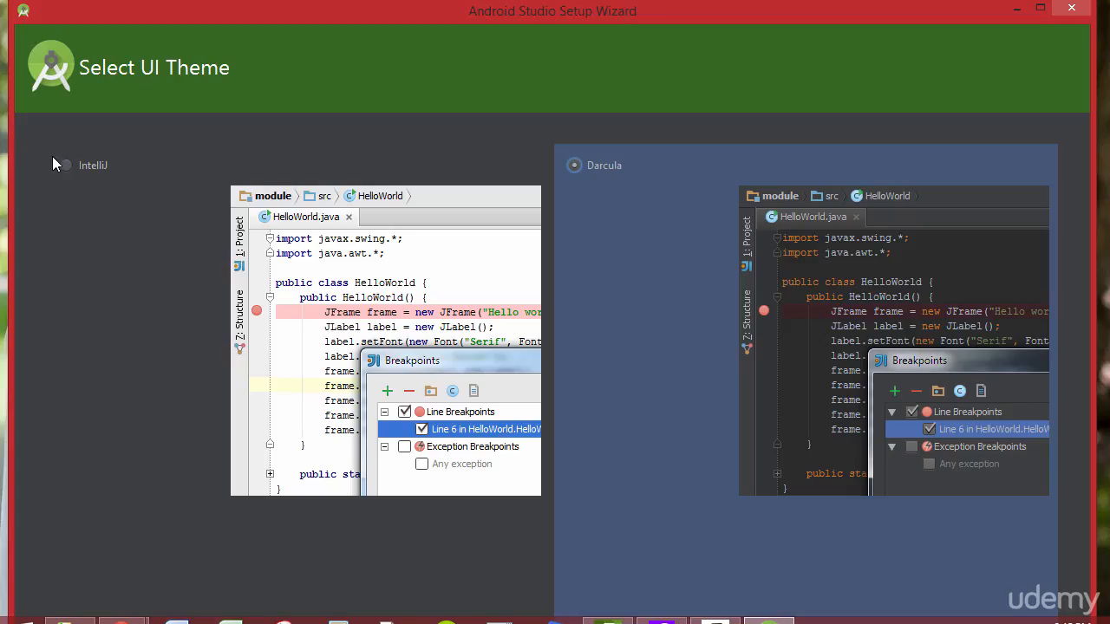
click(66, 165)
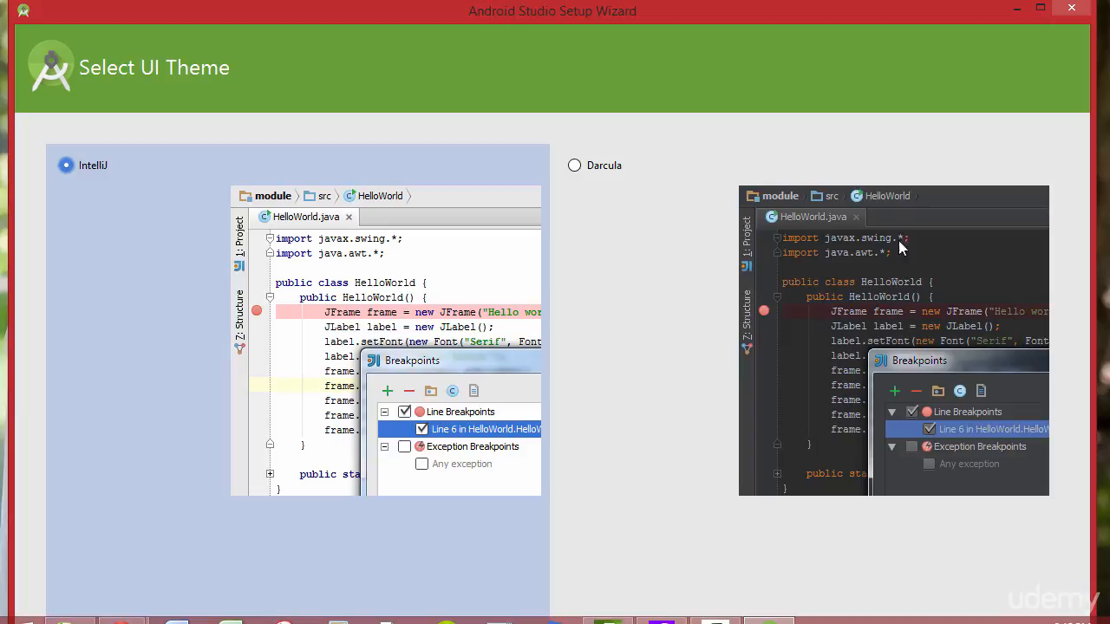
click(575, 165)
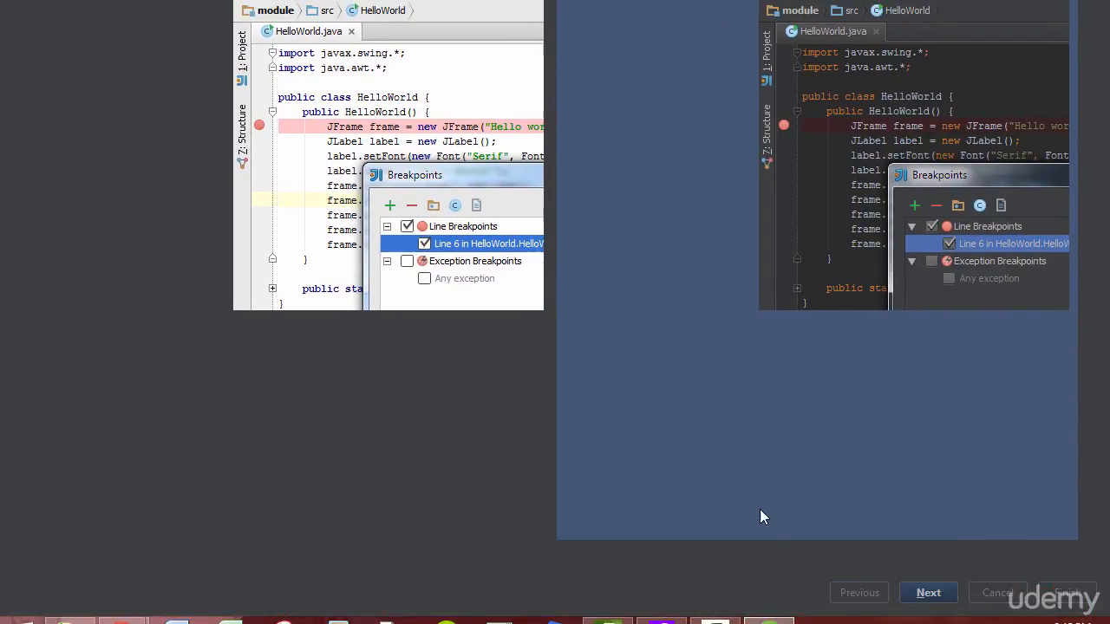
click(958, 591)
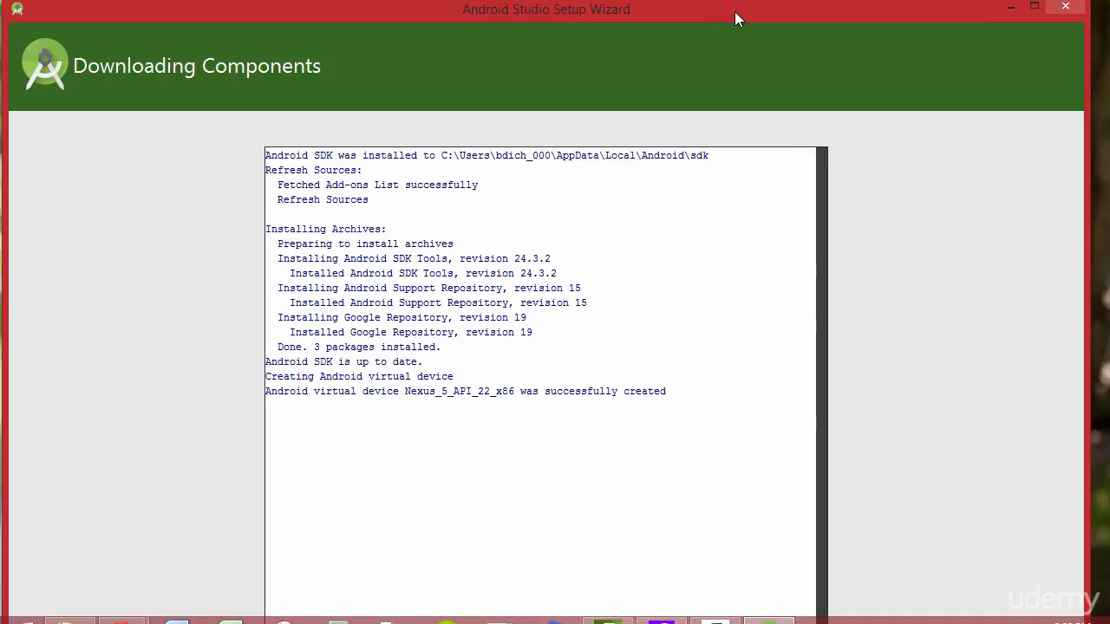
- Finish the setup wizard after the component download and start a new Android Studio project
mouse_move(736, 13)
mouse_down()
mouse_move(706, 0)
mouse_move(752, 0)
mouse_up()
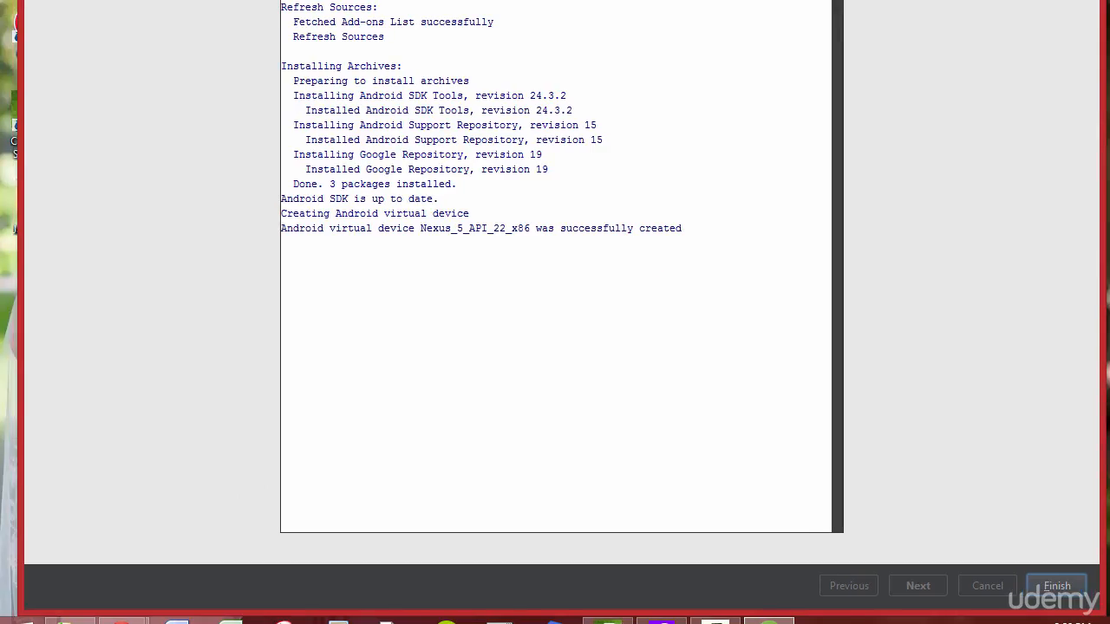
click(1055, 585)
drag(512, 0, 516, 65)
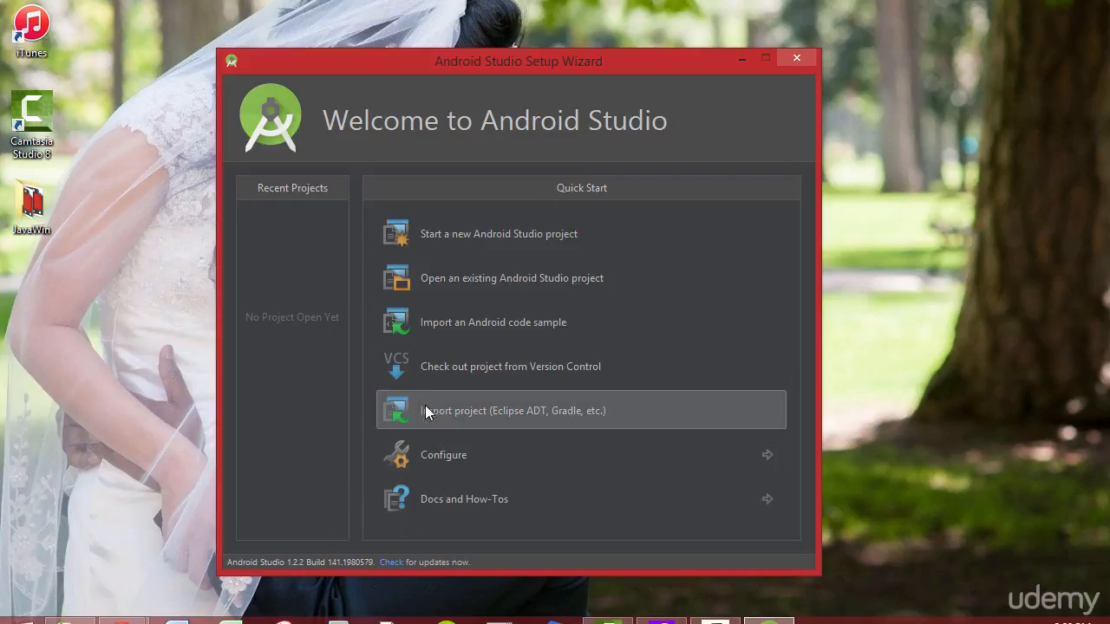
click(447, 234)
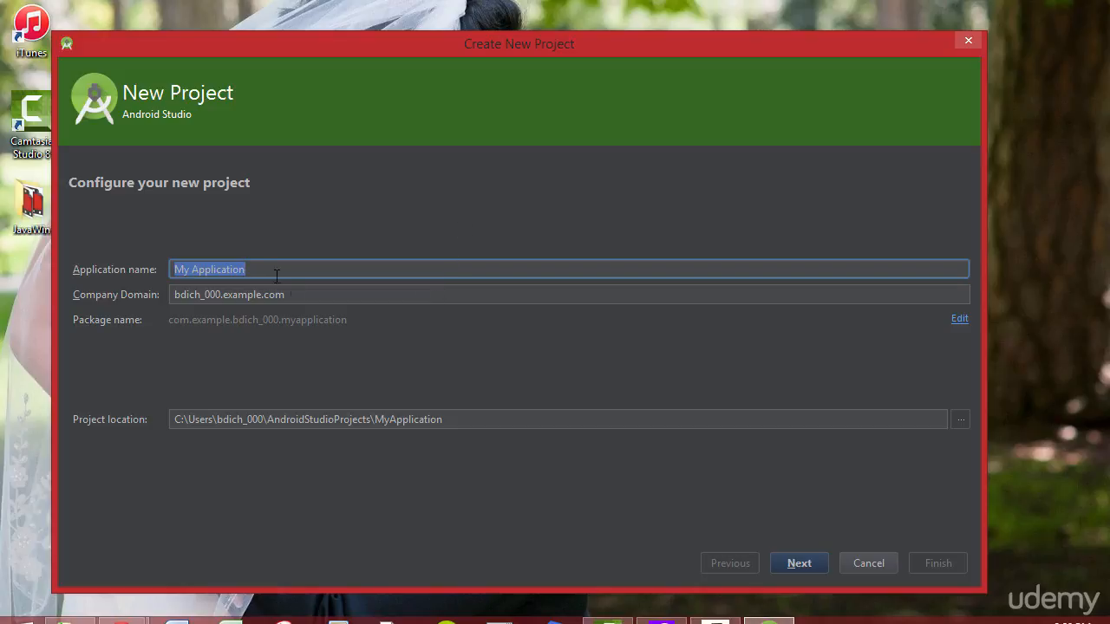
- Name the application HelloAndroid, set the company domain to com.myandroidhello.app, and continue to the target devices
key(BackSpace)
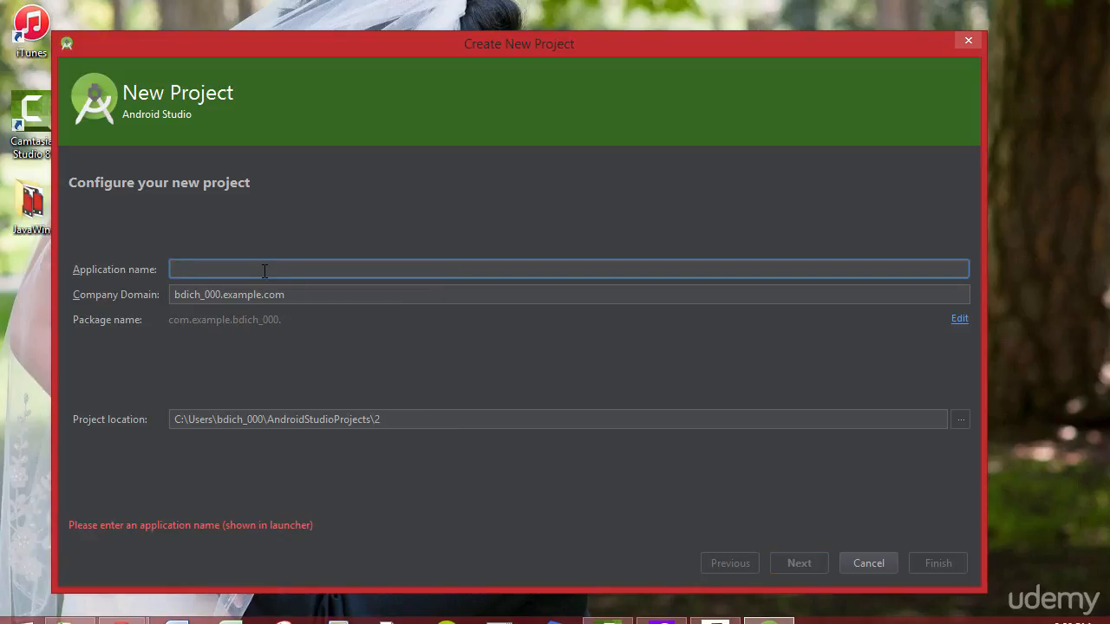
text(HelloAndroid)
click(296, 294)
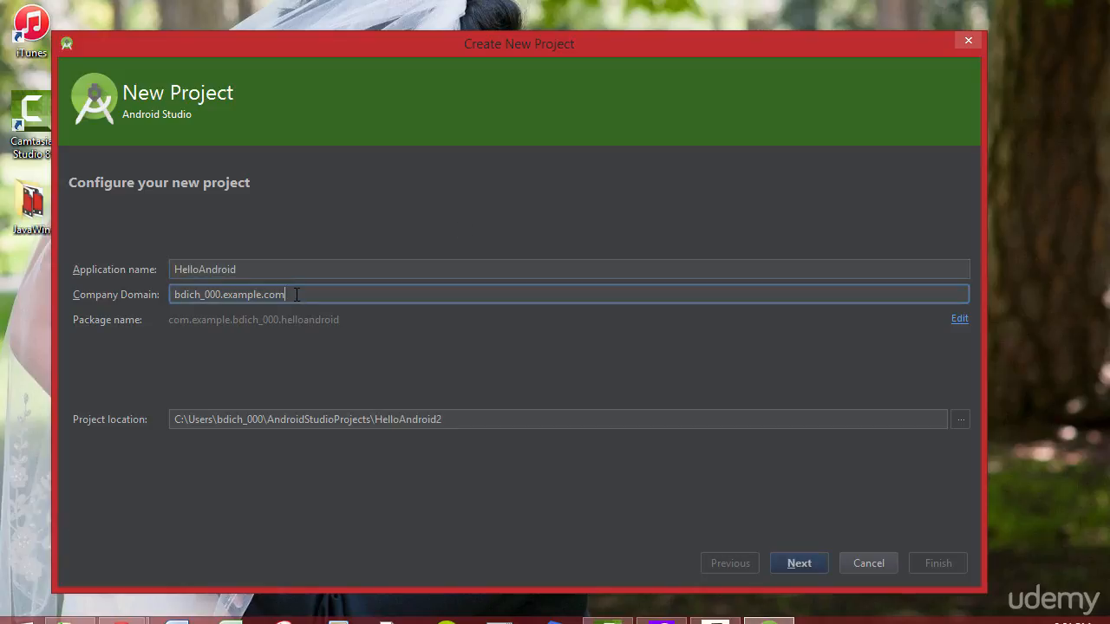
double_click(296, 295)
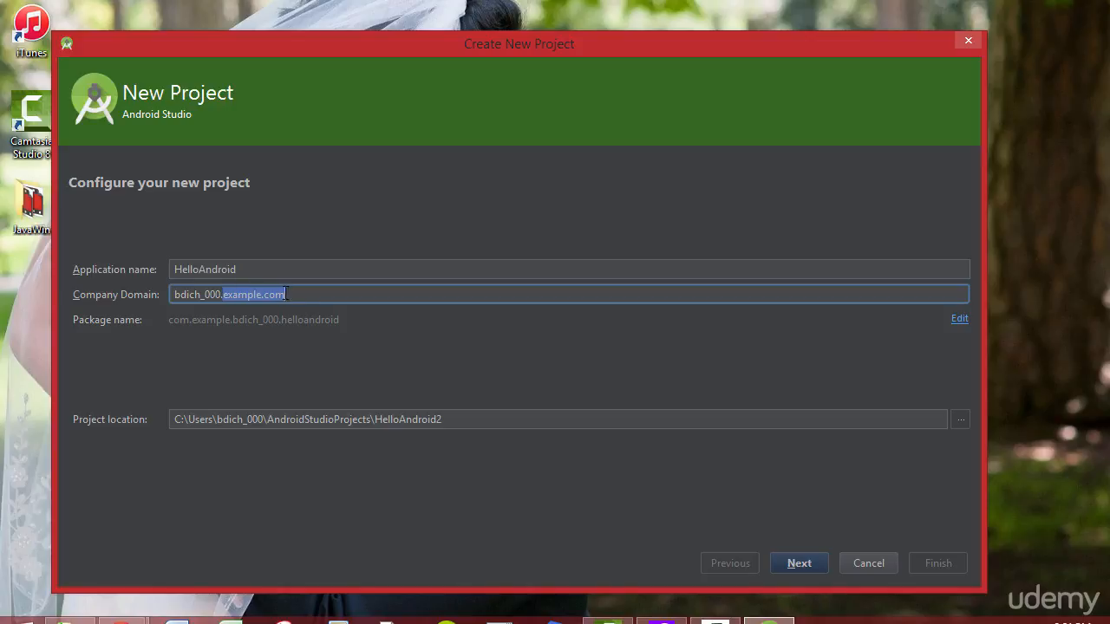
click(301, 295)
key(BackSpace)
key(BackSpace)
key(BackSpace)
key(BackSpace)
key(BackSpace)
key(BackSpace)
key(BackSpace)
key(BackSpace)
key(BackSpace)
key(BackSpace)
key(BackSpace)
key(BackSpace)
key(BackSpace)
key(BackSpace)
key(BackSpace)
key(BackSpace)
key(BackSpace)
key(BackSpace)
key(BackSpace)
key(BackSpace)
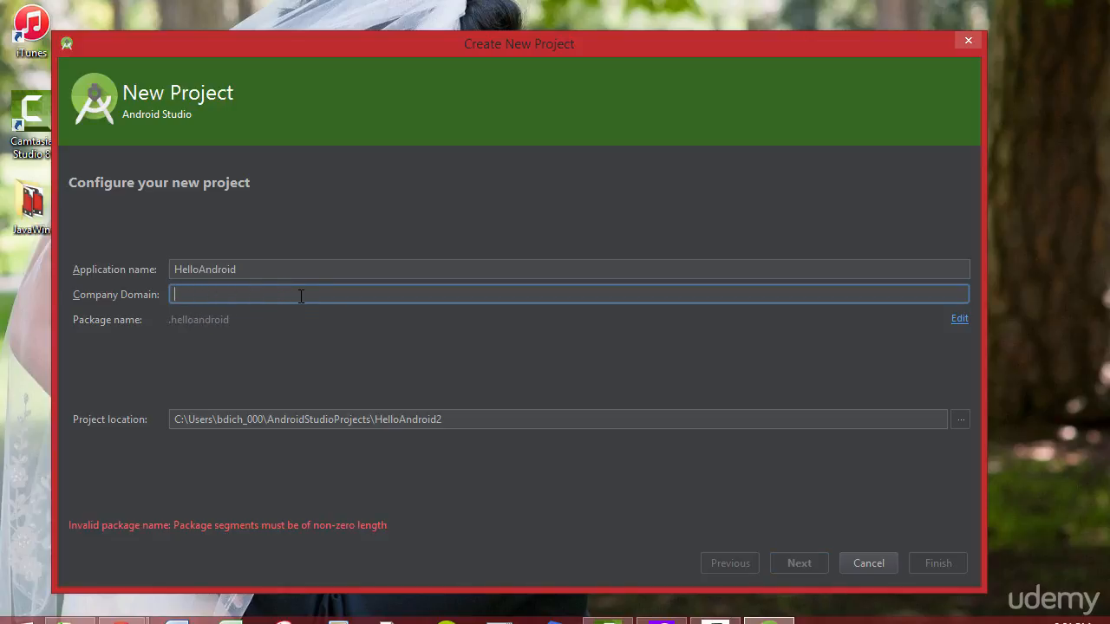
text(com.my)
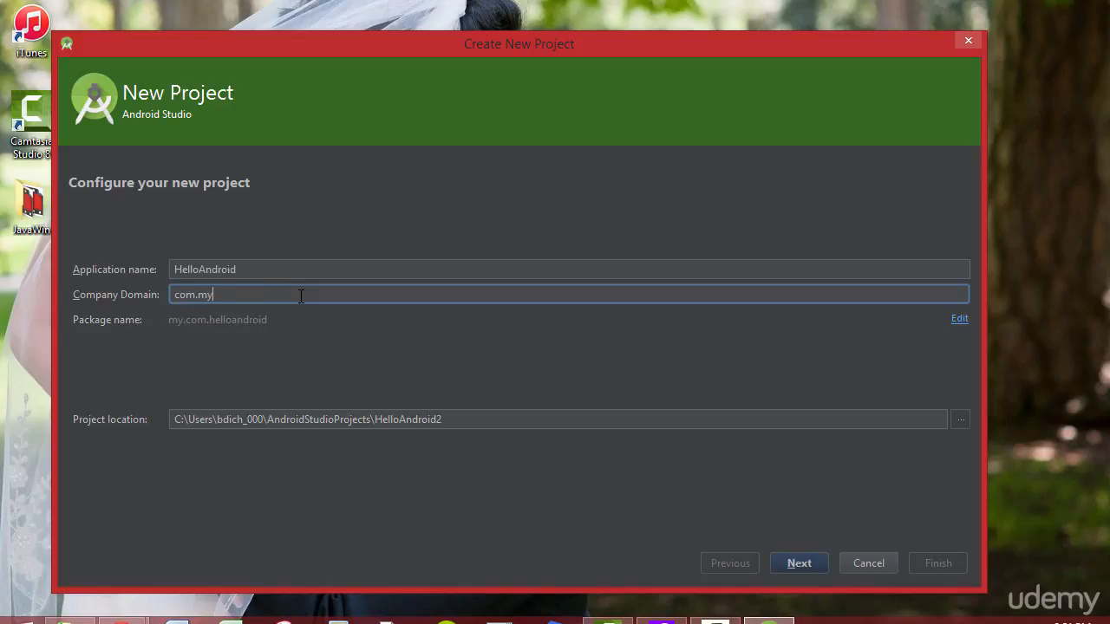
text(androidhello.)
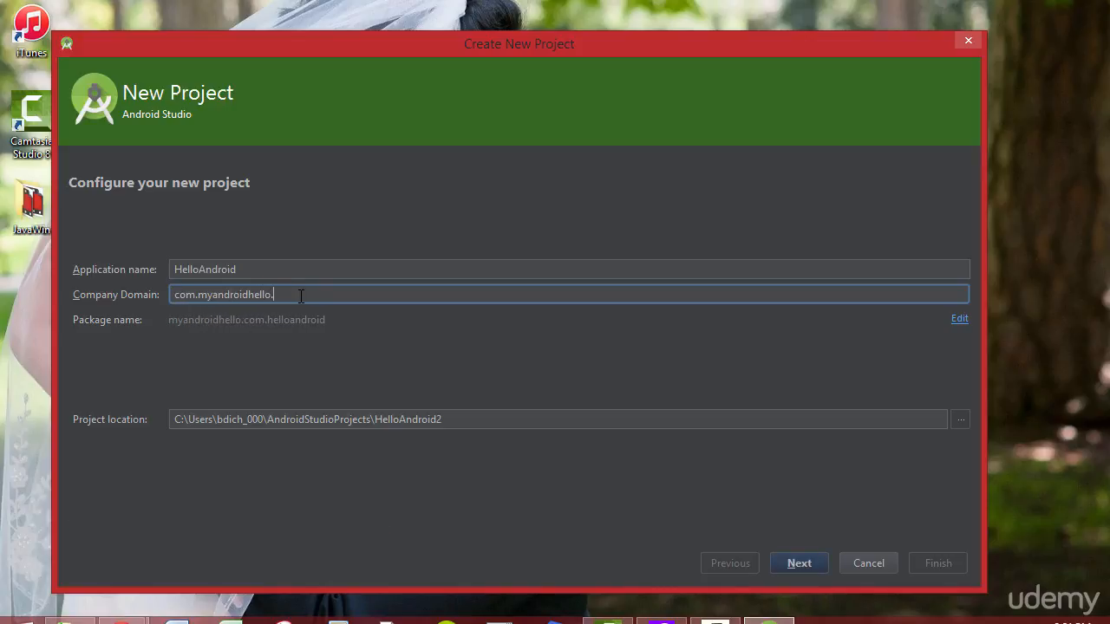
text(app)
click(802, 563)
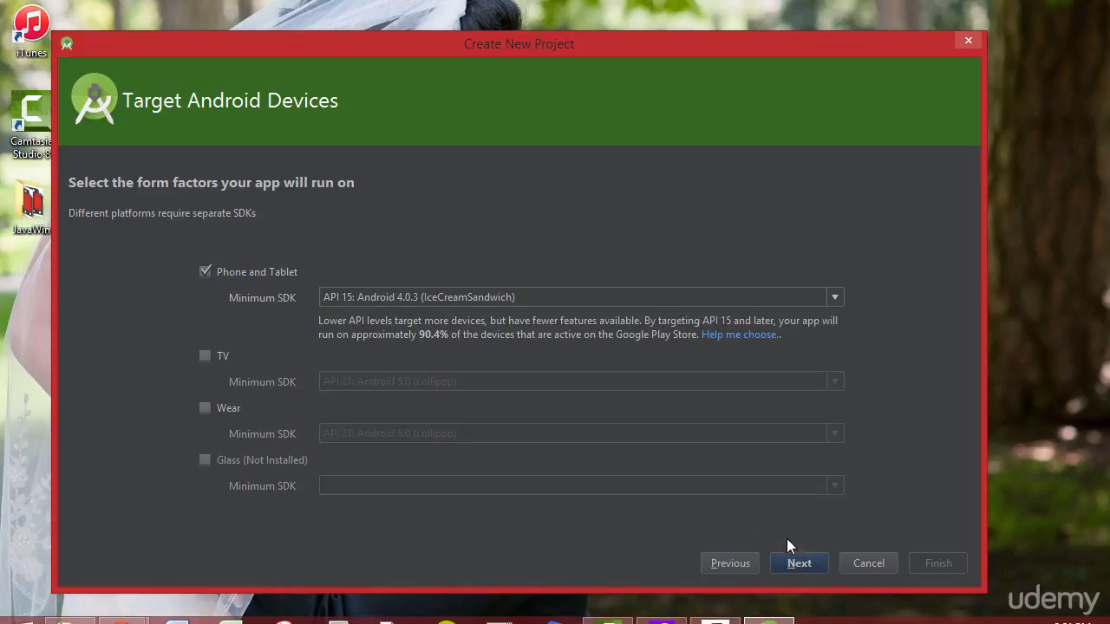
- Set the Phone and Tablet minimum SDK to API 14: Android 4.0 (IceCreamSandwich) and continue to the activity selection
click(467, 297)
click(431, 315)
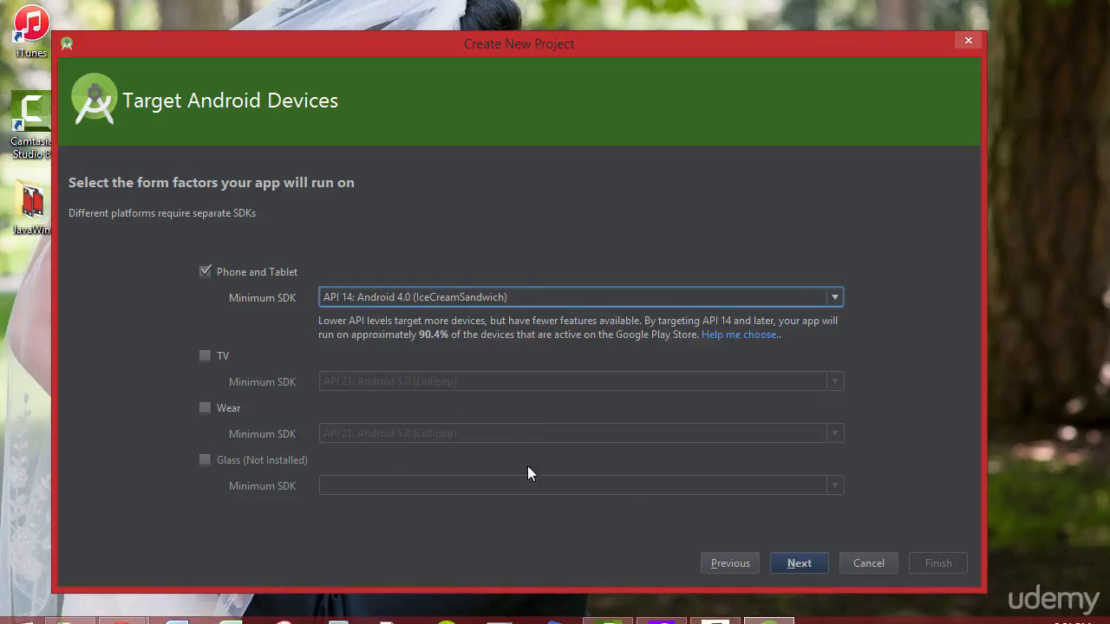
click(805, 563)
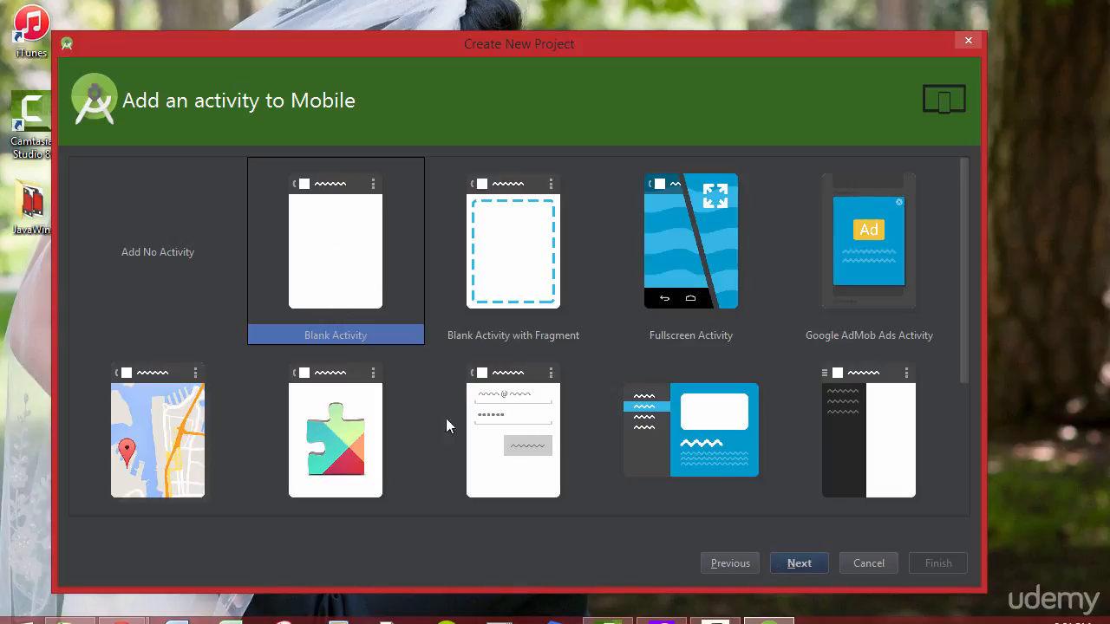
- Create the project with a Blank Activity using the default MainActivity names, and allow Java(TM) Platform SE binary through Windows Firewall on public networks
click(799, 563)
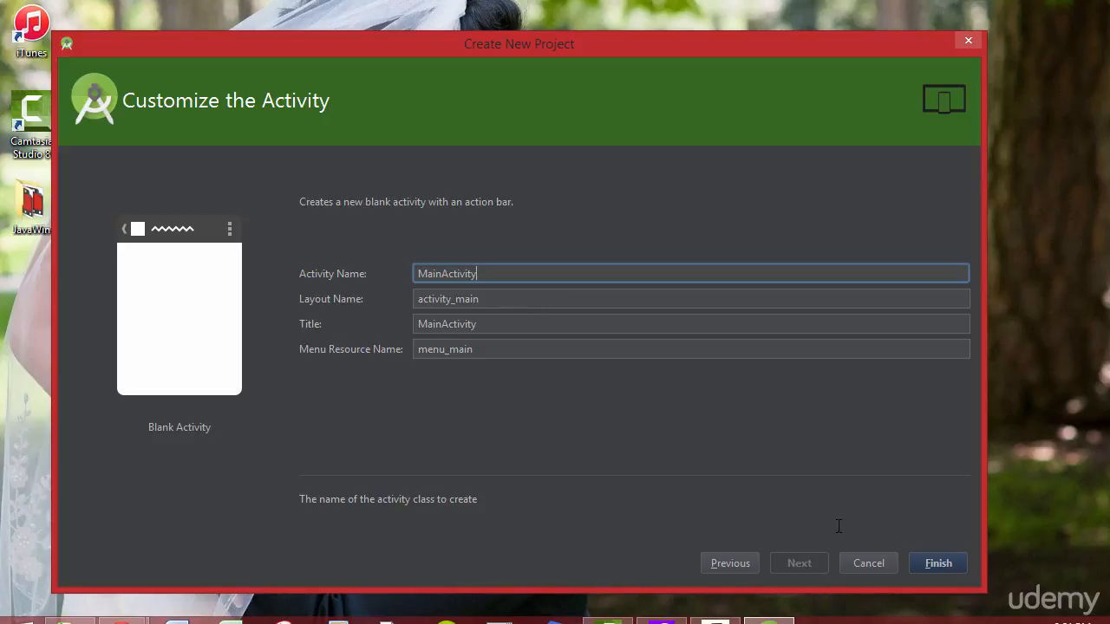
click(938, 563)
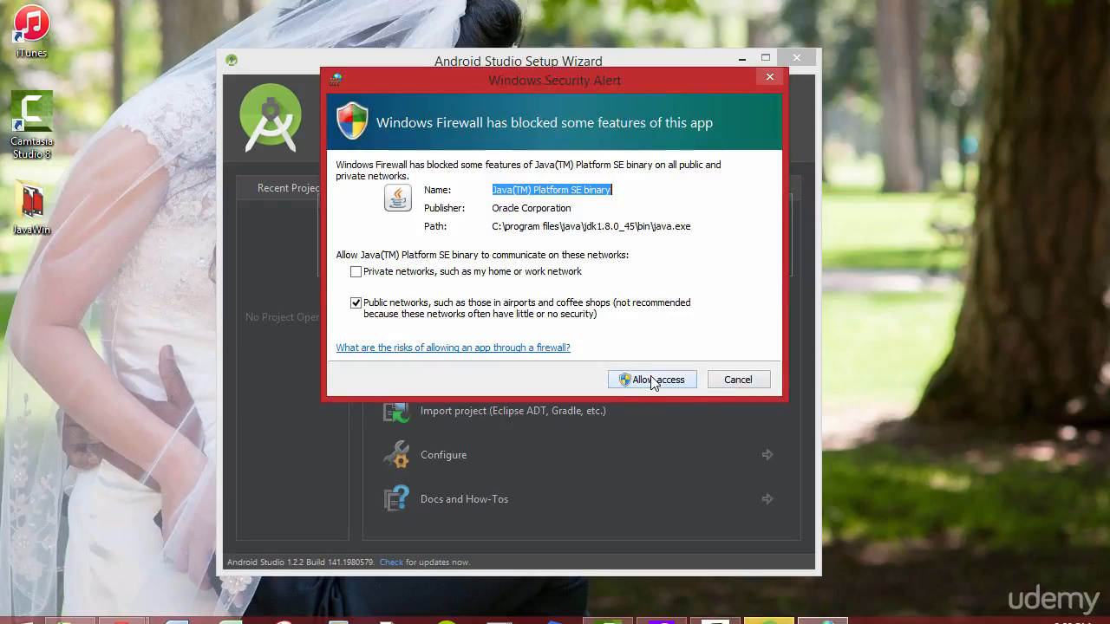
click(640, 379)
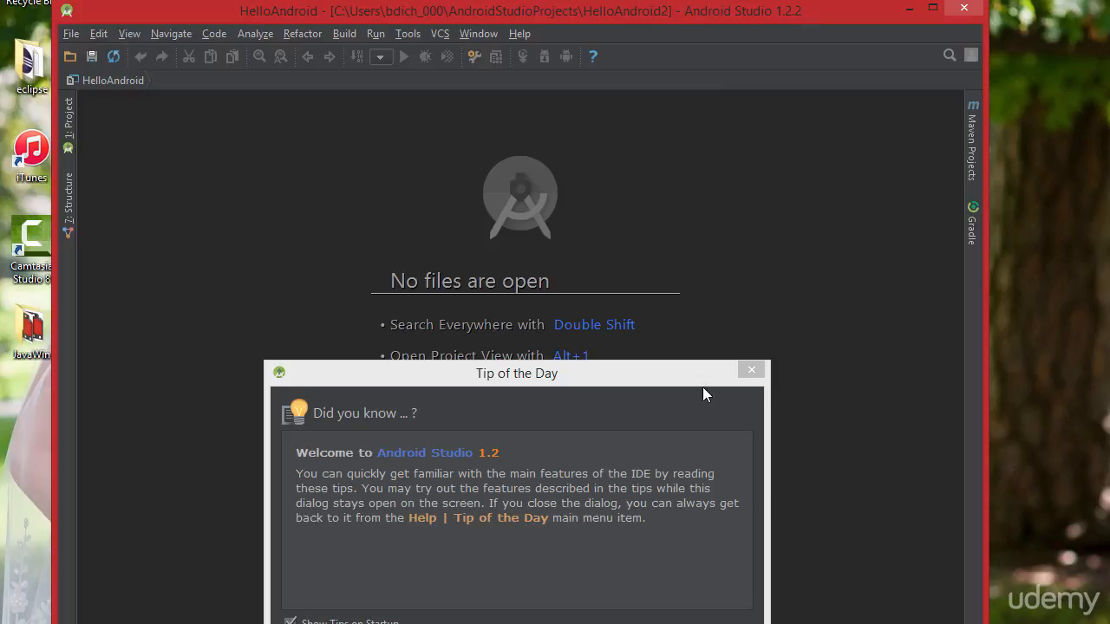
- Dismiss the Tip of the Day, and show the project's file tree with the app module expanded
drag(703, 387, 678, 177)
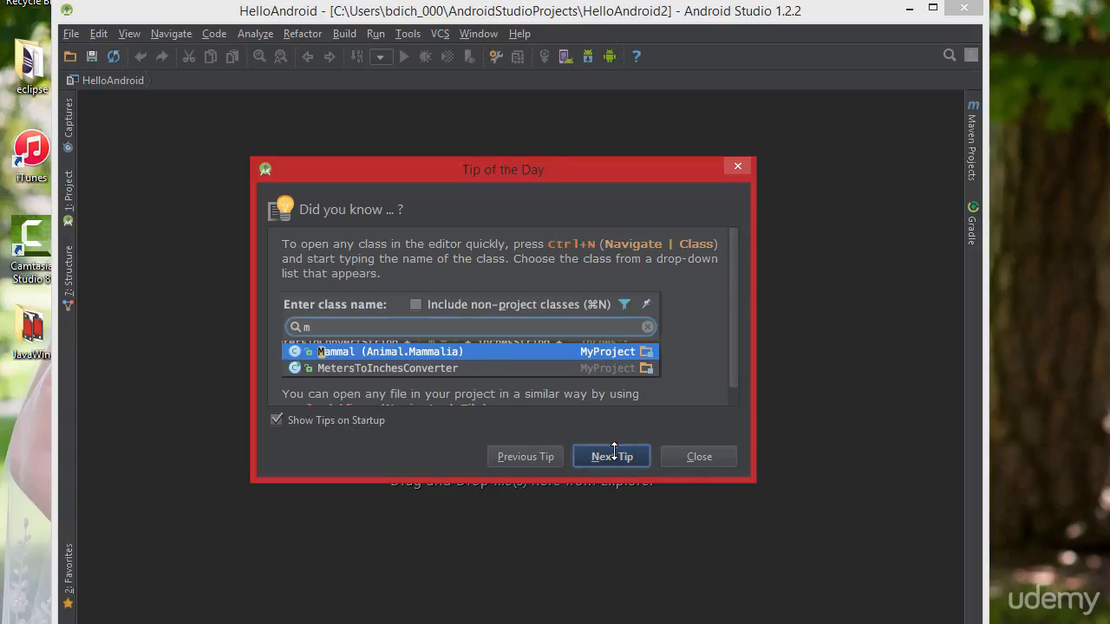
click(693, 455)
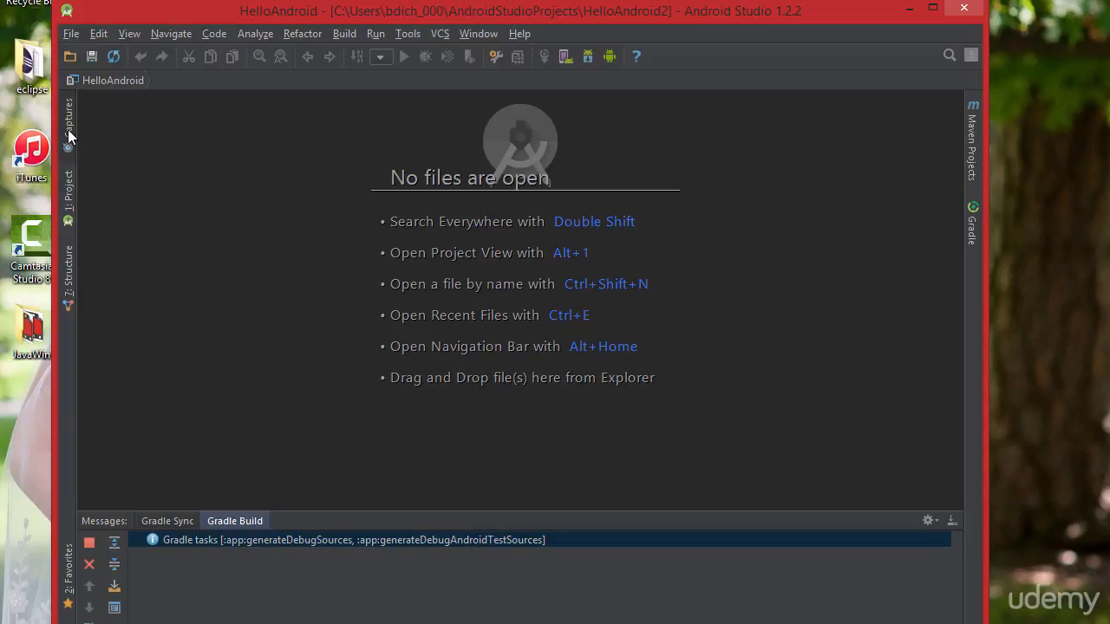
click(69, 193)
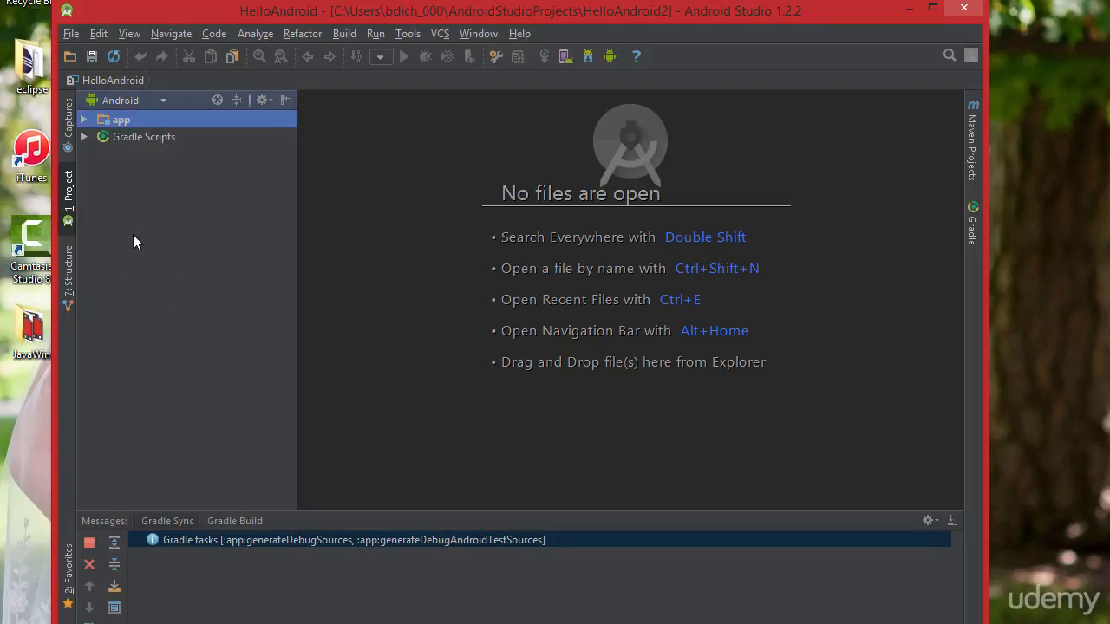
click(84, 120)
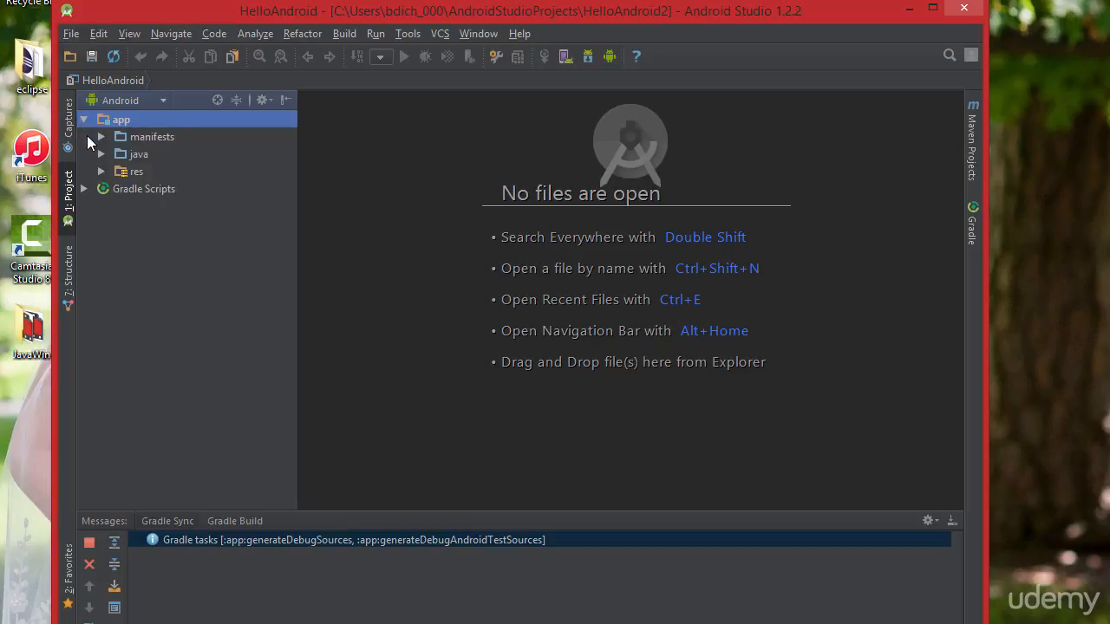